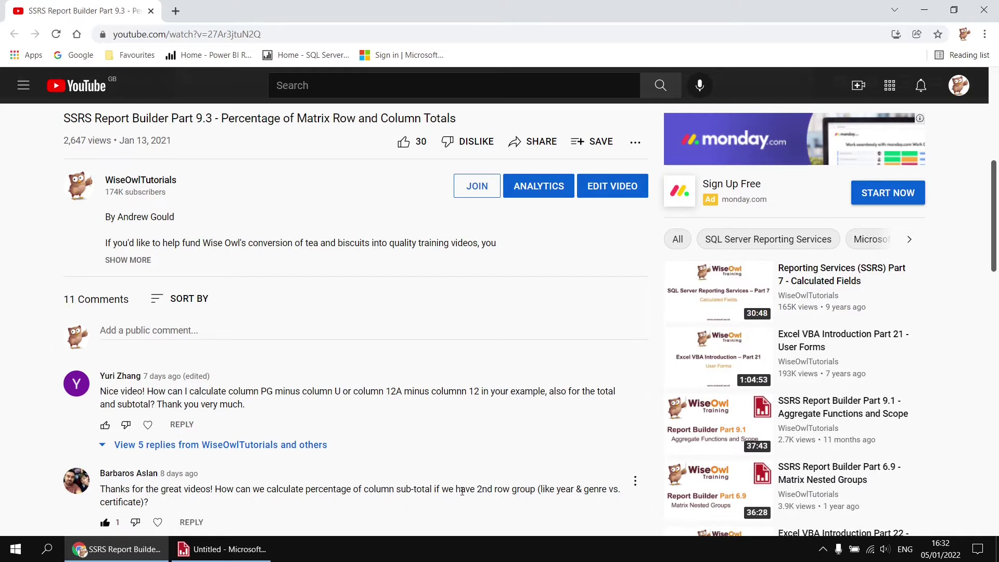
# Read the viewer comment about column sub-total percentages with a 2nd row group, and switch to Report Builder
pyautogui.moveTo(476, 489); pyautogui.dragTo(538, 489)
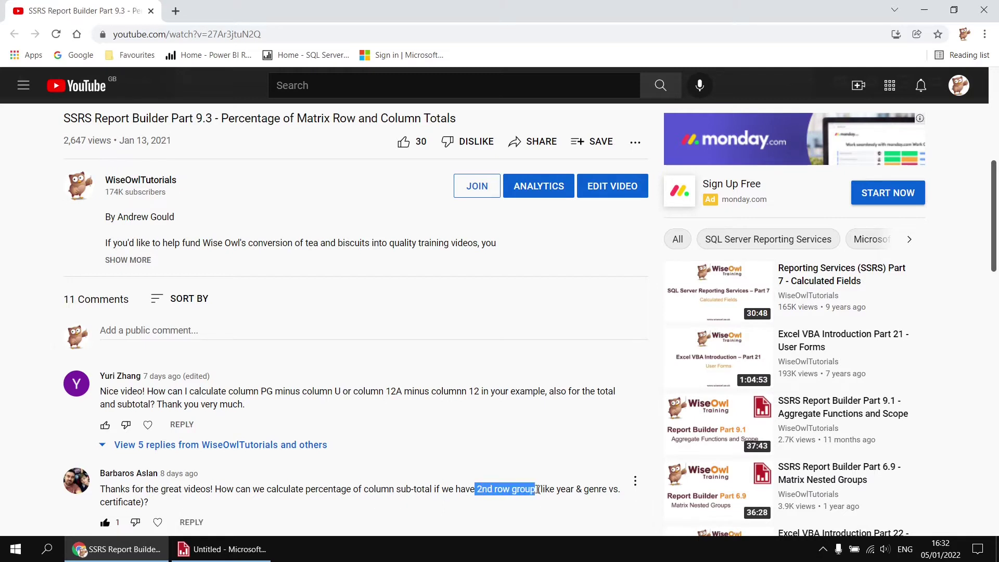
pyautogui.click(515, 477)
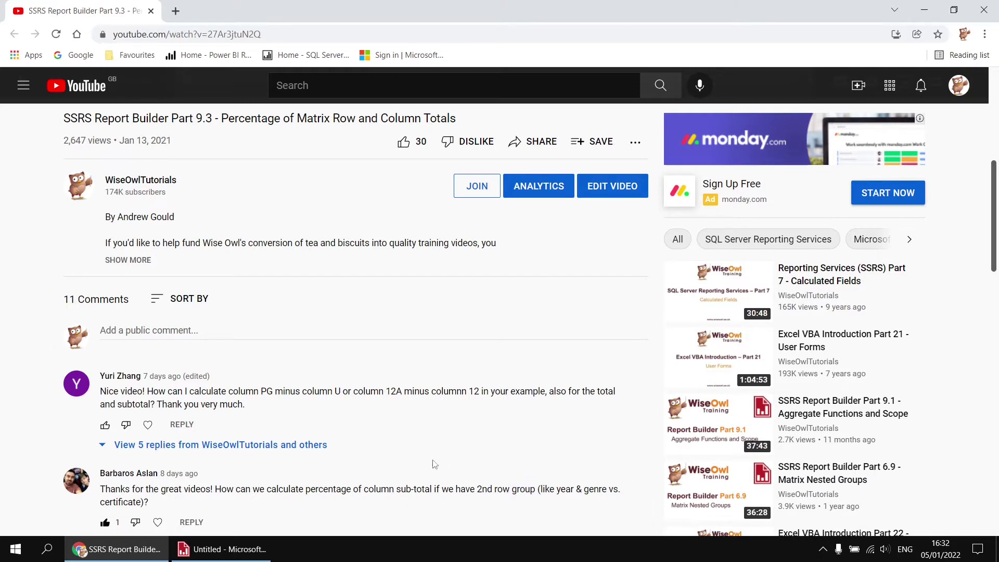
pyautogui.click(207, 556)
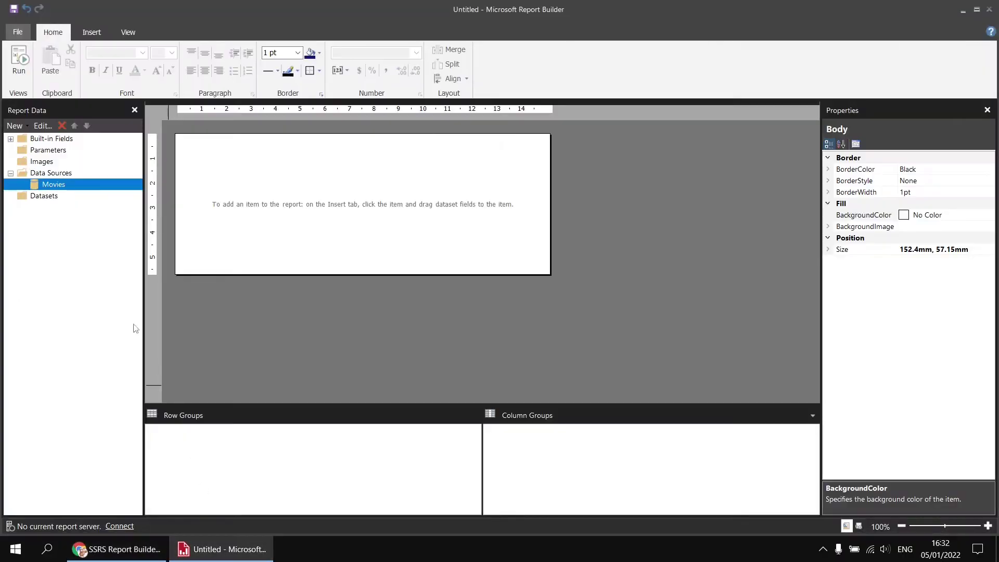
# Add a dataset named Films based on the Movies data source
pyautogui.rightClick(73, 187)
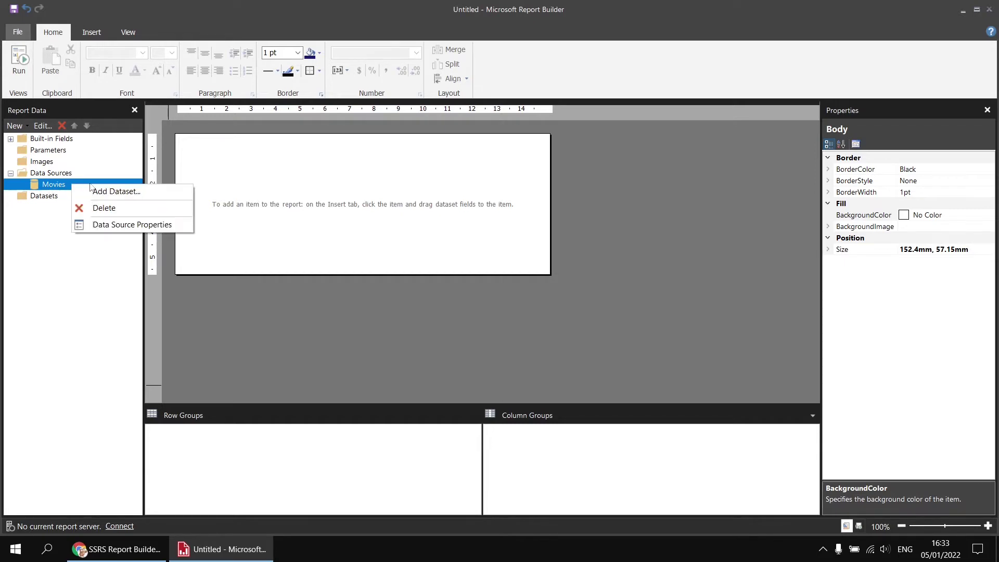
pyautogui.click(124, 192)
pyautogui.doubleClick(388, 120)
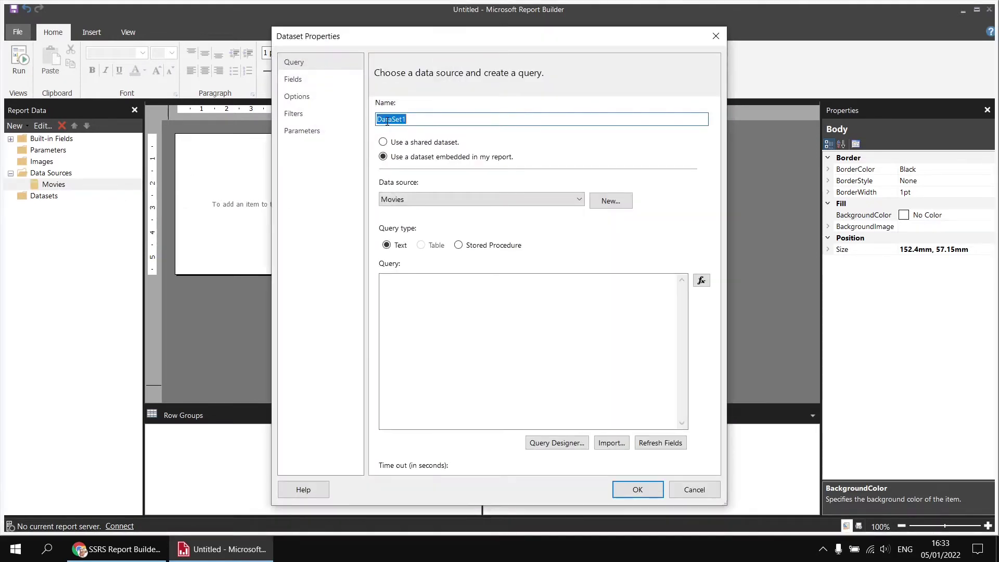
pyautogui.write('Films')
# Design the dataset query with all Certificate and Genre fields plus RunTimeMinutes and ReleaseDate from the Film table
pyautogui.click(556, 443)
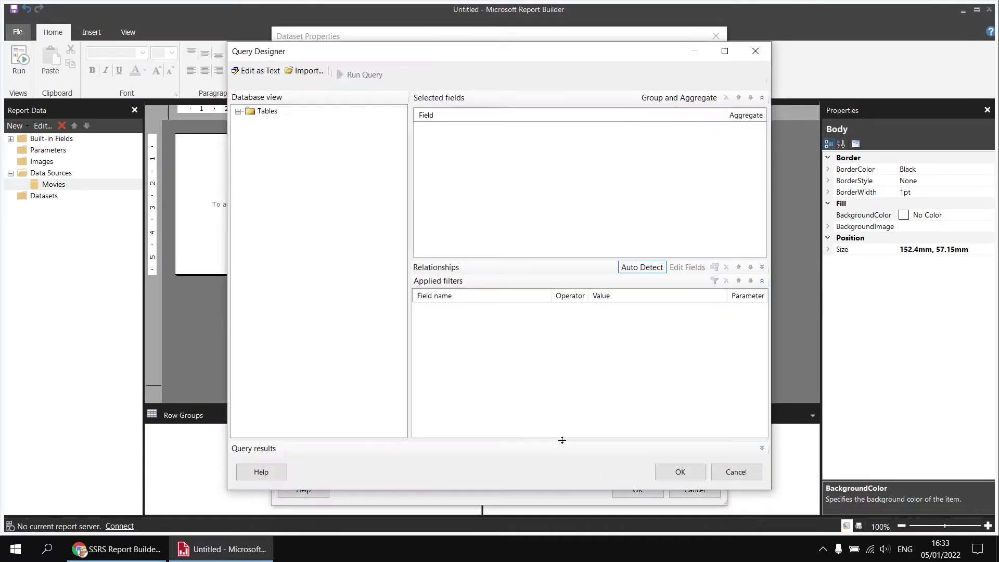
pyautogui.click(238, 111)
pyautogui.click(261, 134)
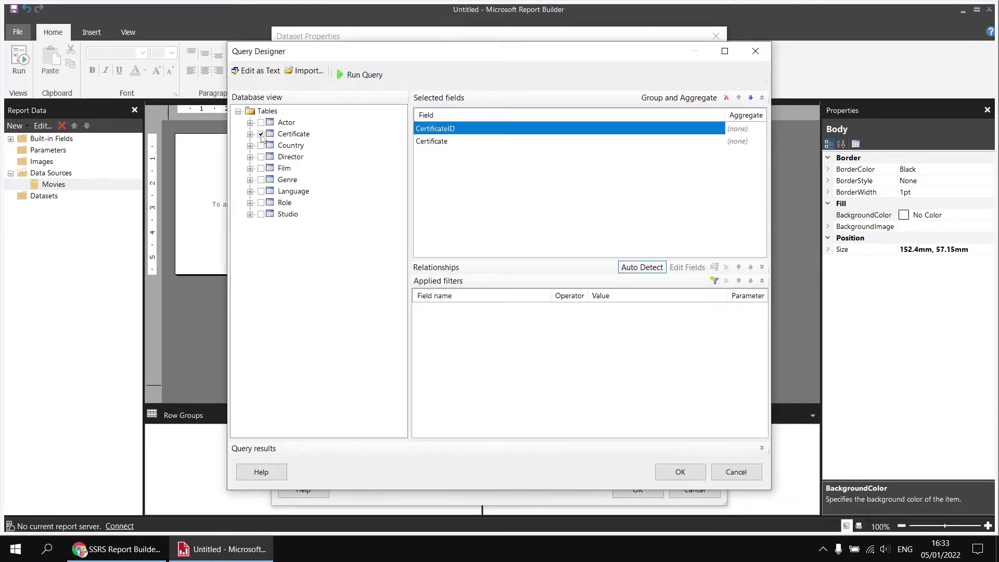
pyautogui.click(260, 180)
pyautogui.click(250, 169)
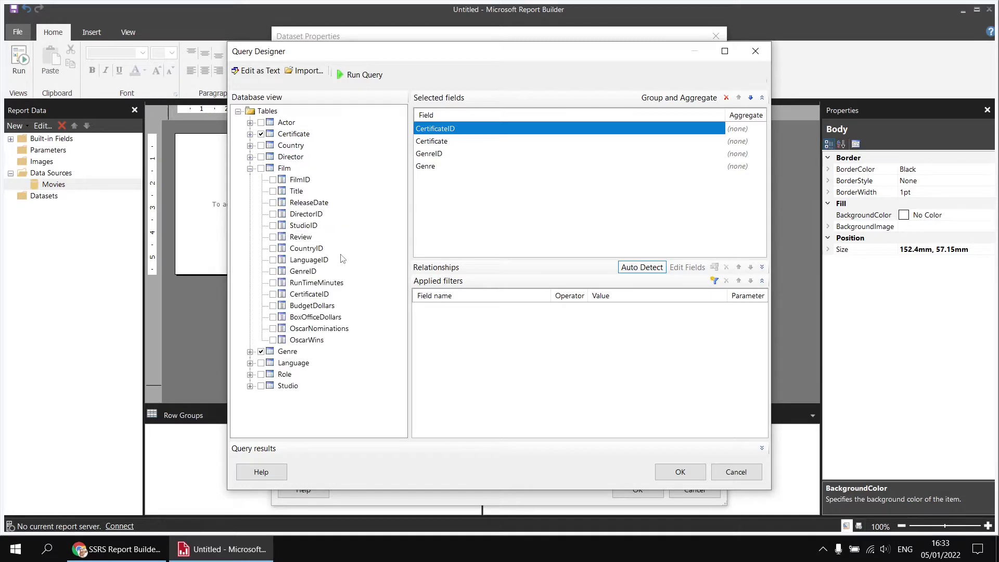
pyautogui.click(272, 283)
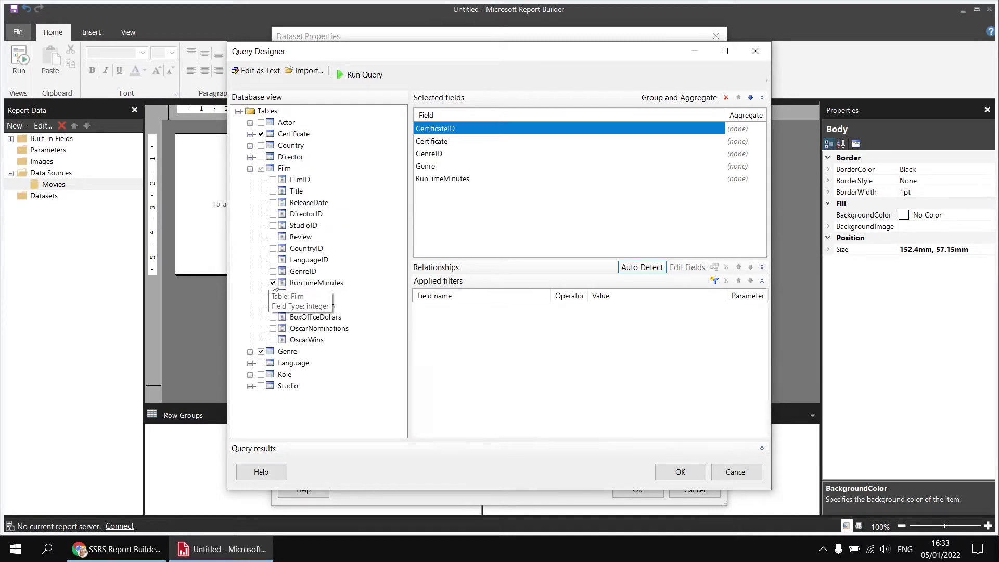
pyautogui.click(273, 203)
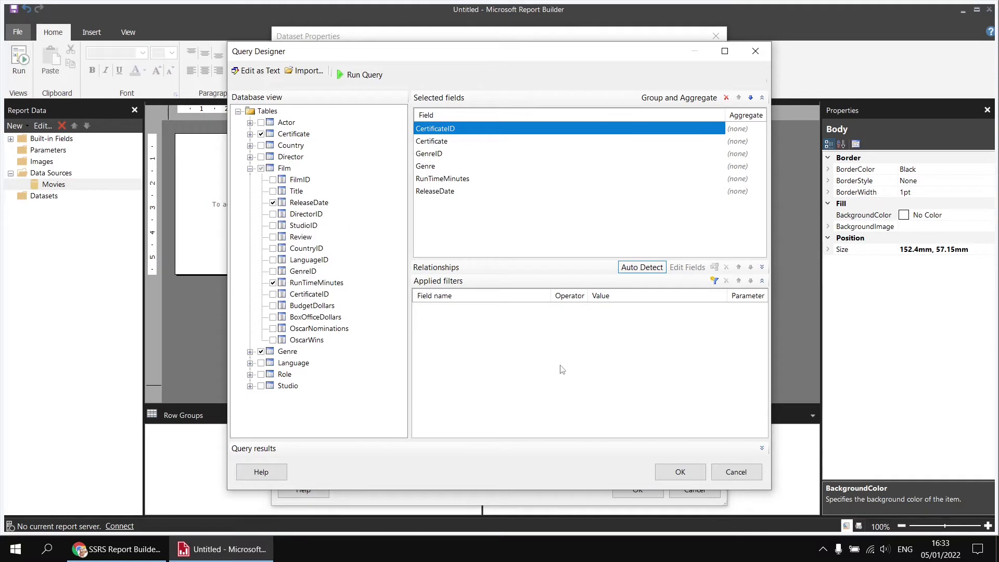
# Filter the query to films whose ReleaseDate is more than or equal to 2010-01-01, and accept the design
pyautogui.click(715, 282)
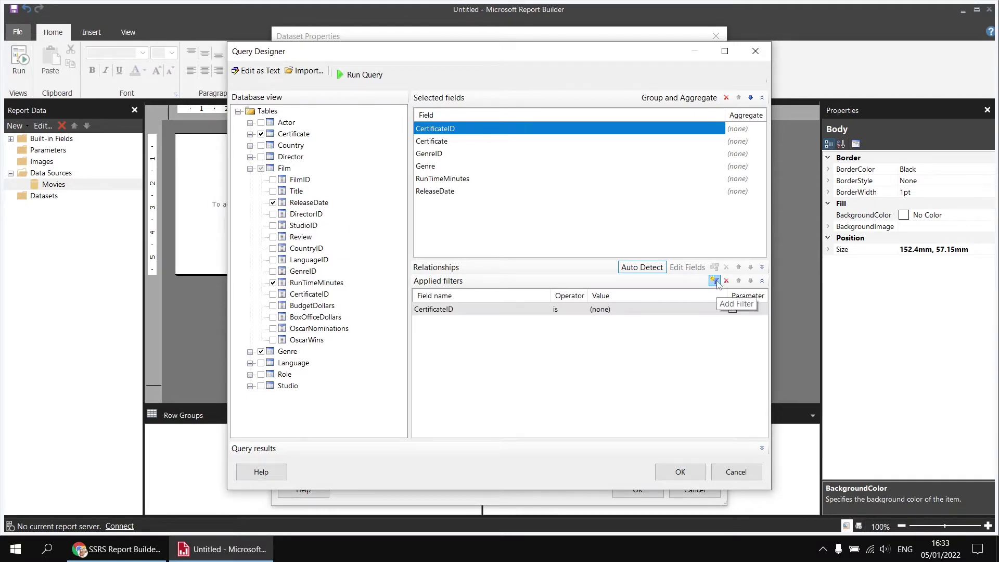
pyautogui.click(469, 311)
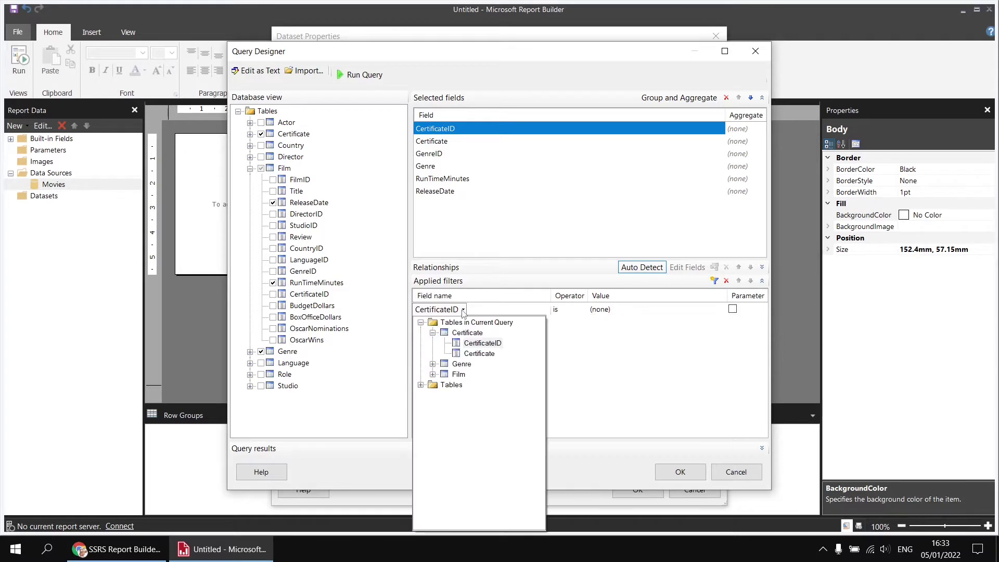
pyautogui.click(432, 374)
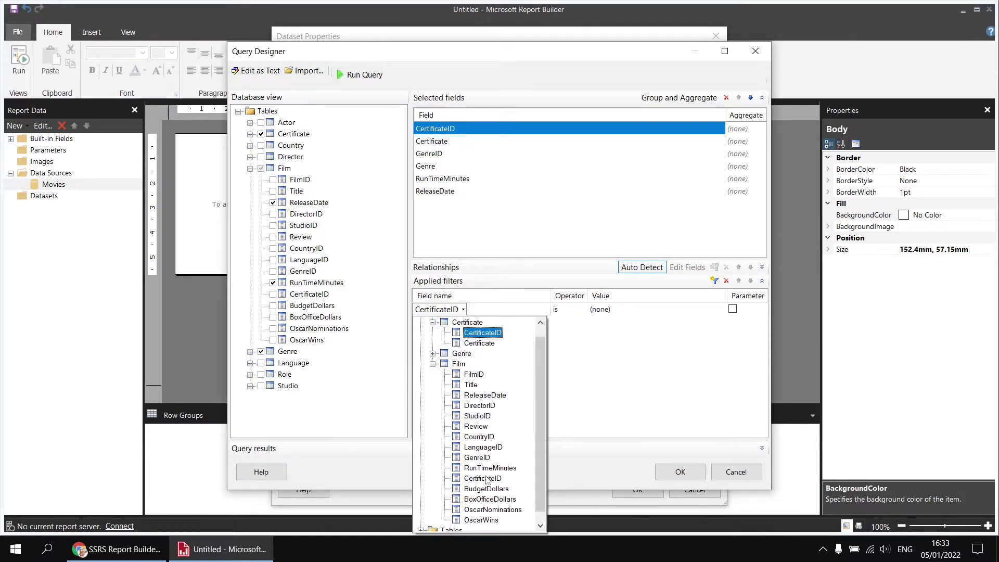
pyautogui.click(484, 395)
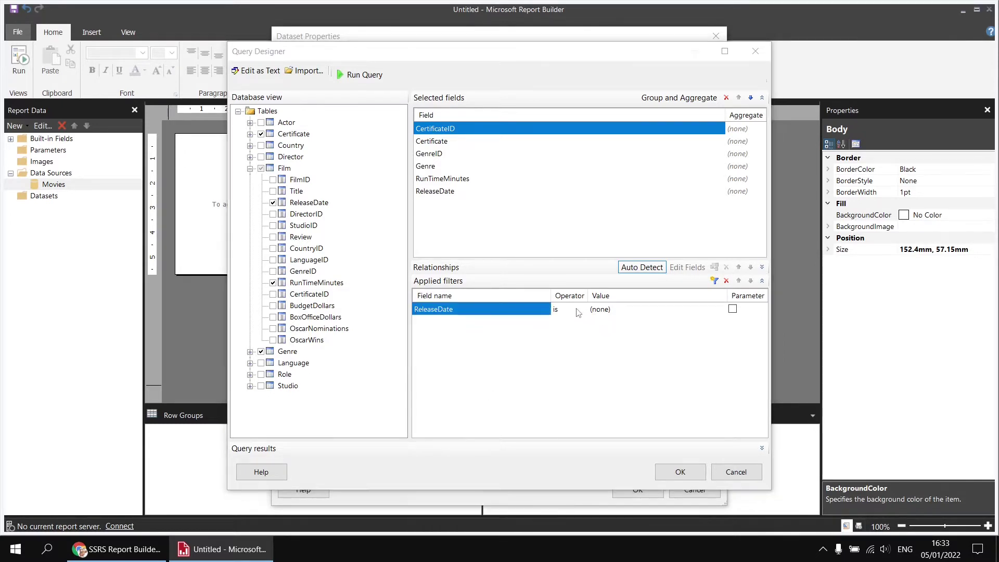
pyautogui.click(578, 313)
pyautogui.click(608, 364)
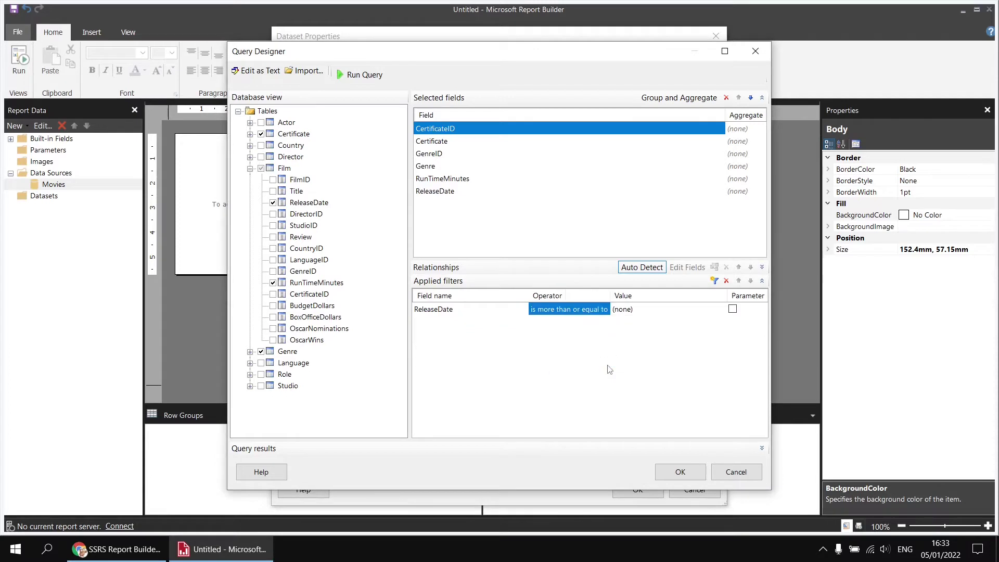
pyautogui.click(638, 310)
pyautogui.write('2010-01-01')
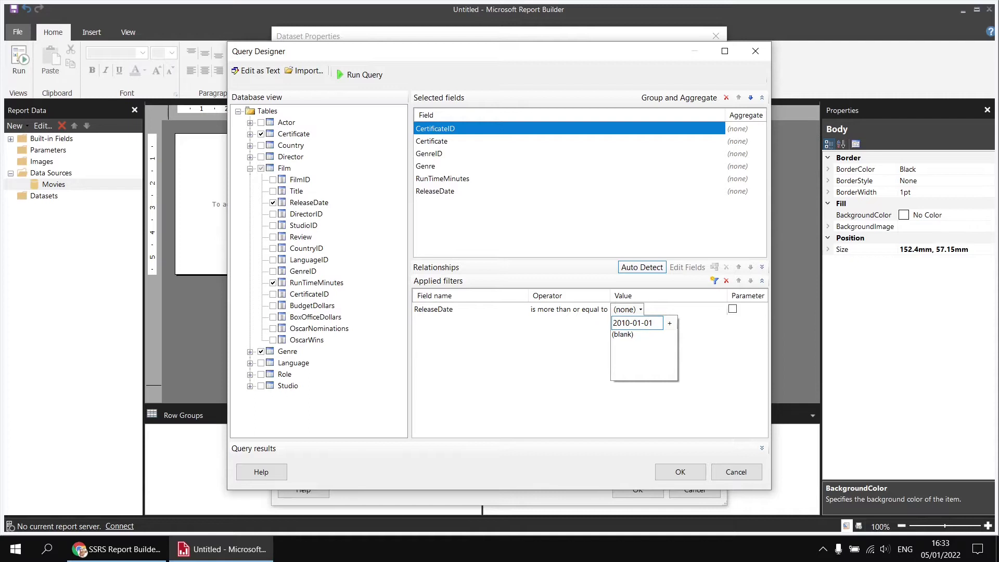
pyautogui.press('Return')
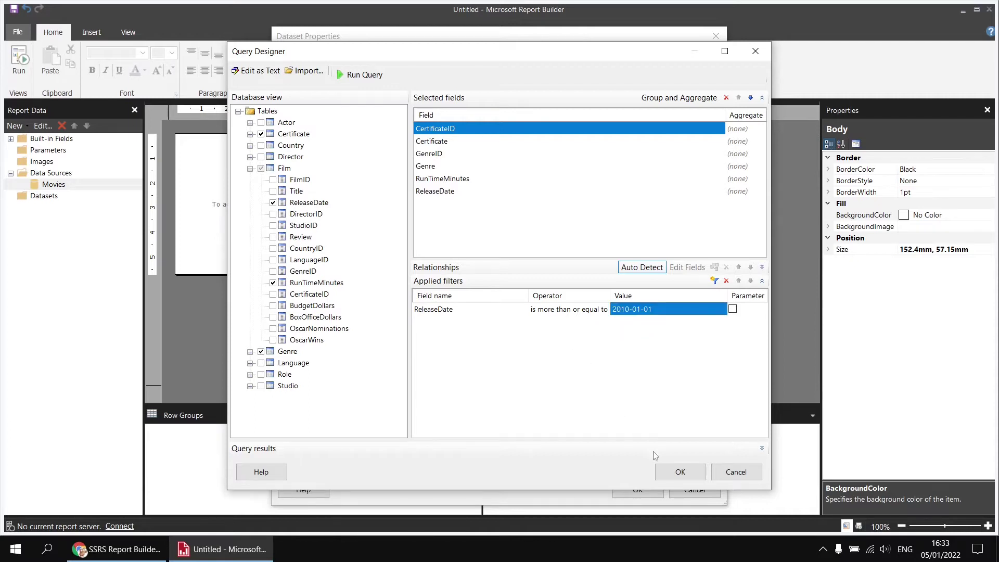
pyautogui.click(677, 472)
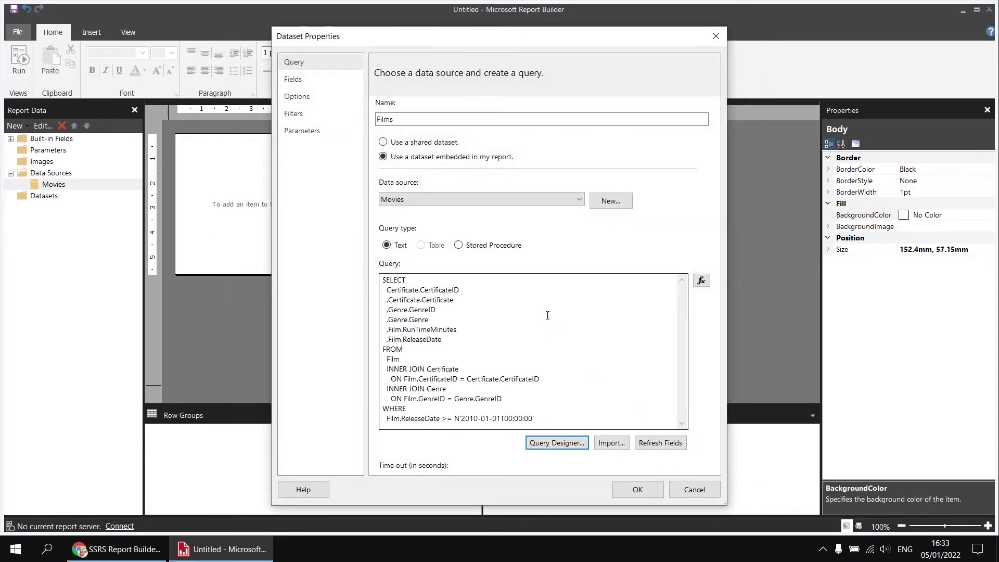
# Change the ReleaseDate column in the query's SELECT list to Year(Film.ReleaseDate) AS ReleaseYear and save the dataset
pyautogui.click(389, 340)
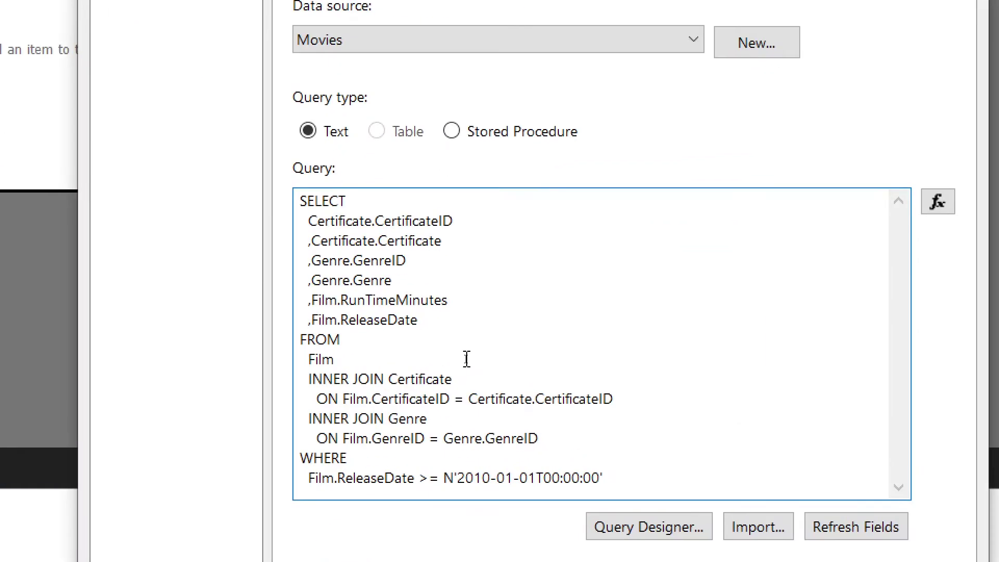
pyautogui.write('Year(Film.ReleaseDate)')
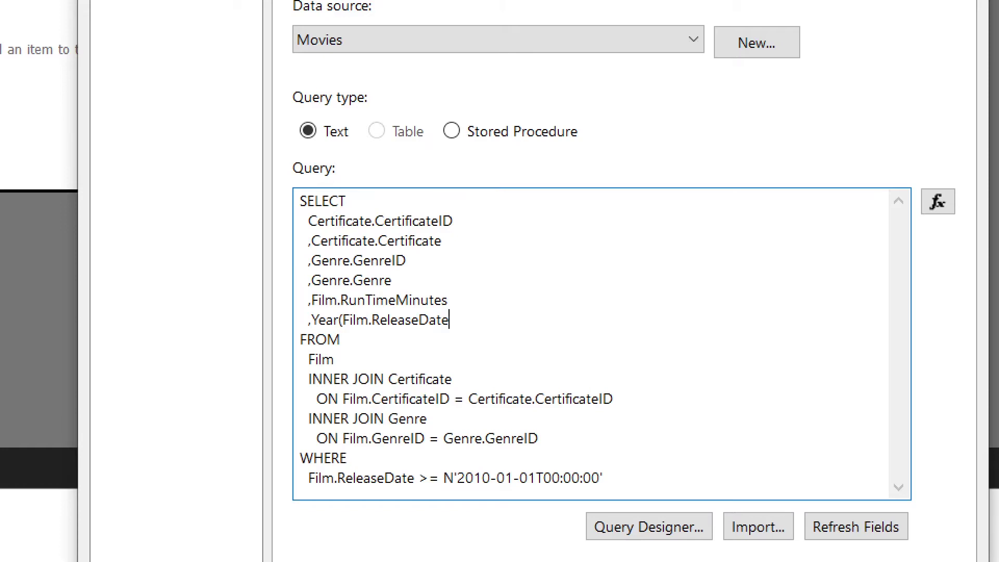
pyautogui.write(' AS Release')
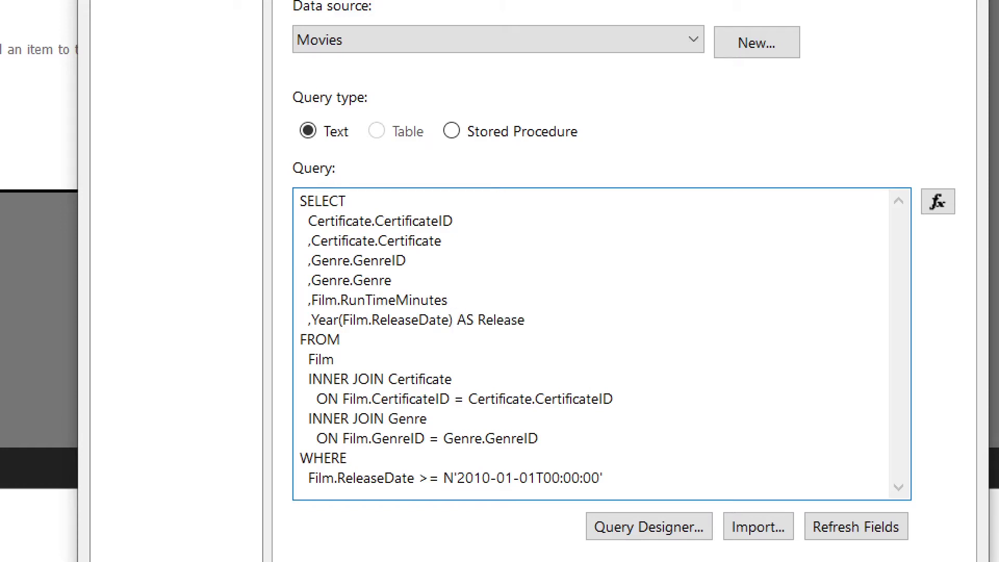
pyautogui.write('Year')
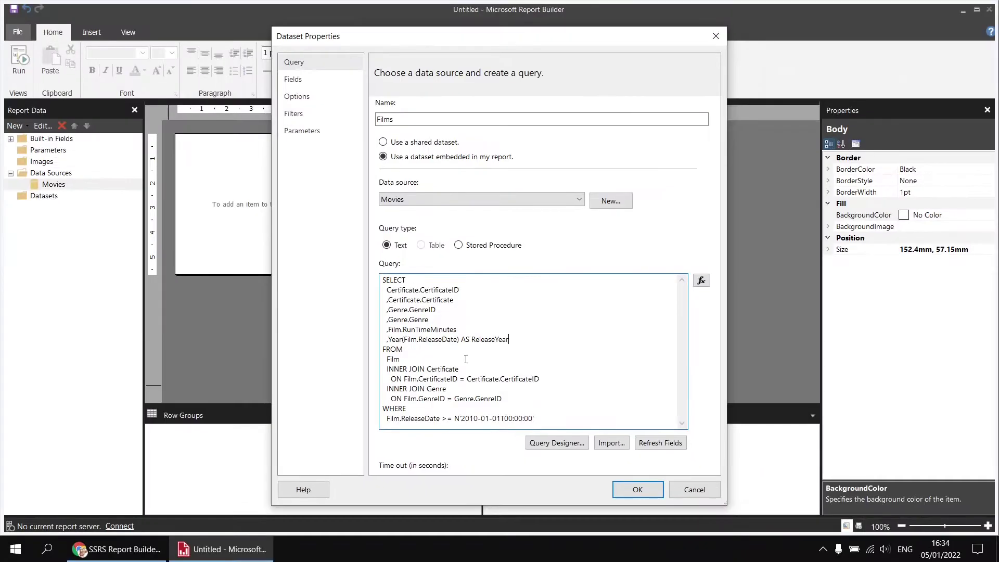
pyautogui.click(637, 489)
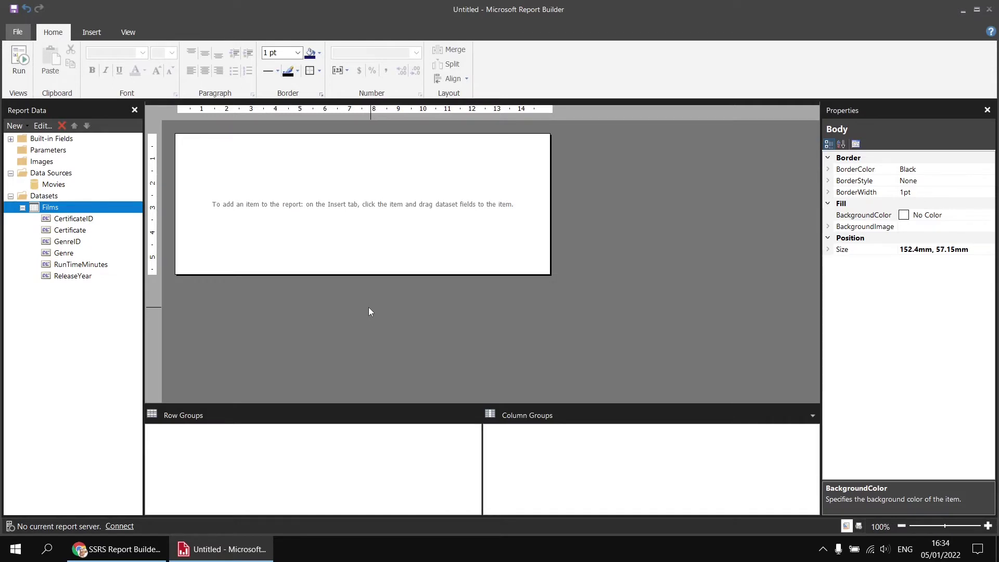
# Insert a matrix at the upper-left corner of the report body and assign Genre to its rows
pyautogui.rightClick(180, 141)
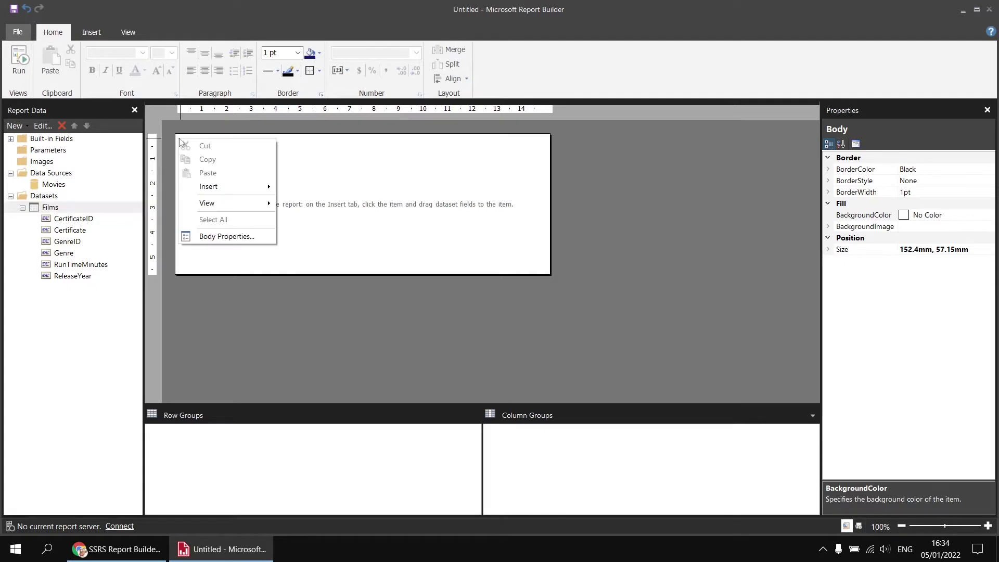
pyautogui.moveTo(262, 188)
pyautogui.click(294, 228)
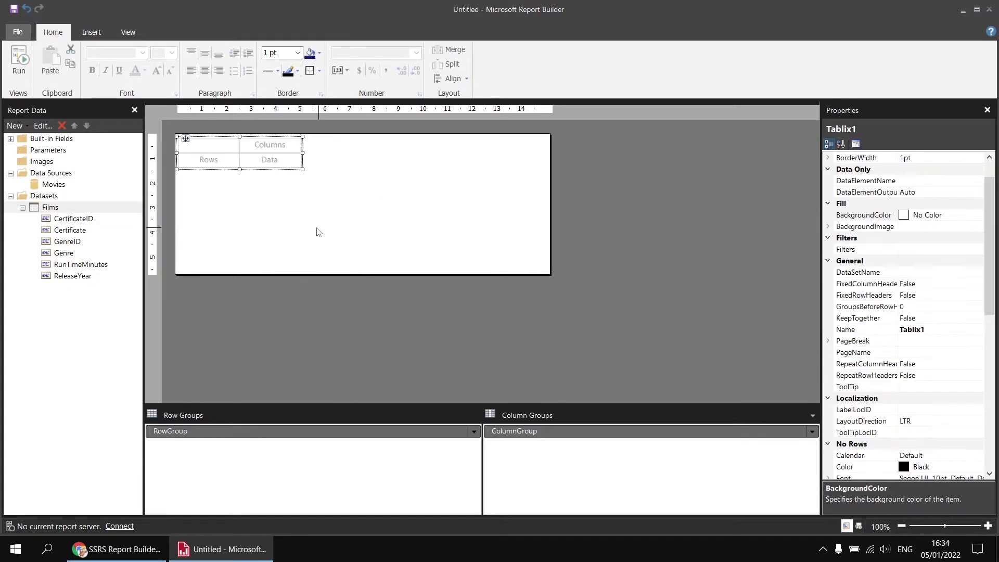
pyautogui.click(234, 159)
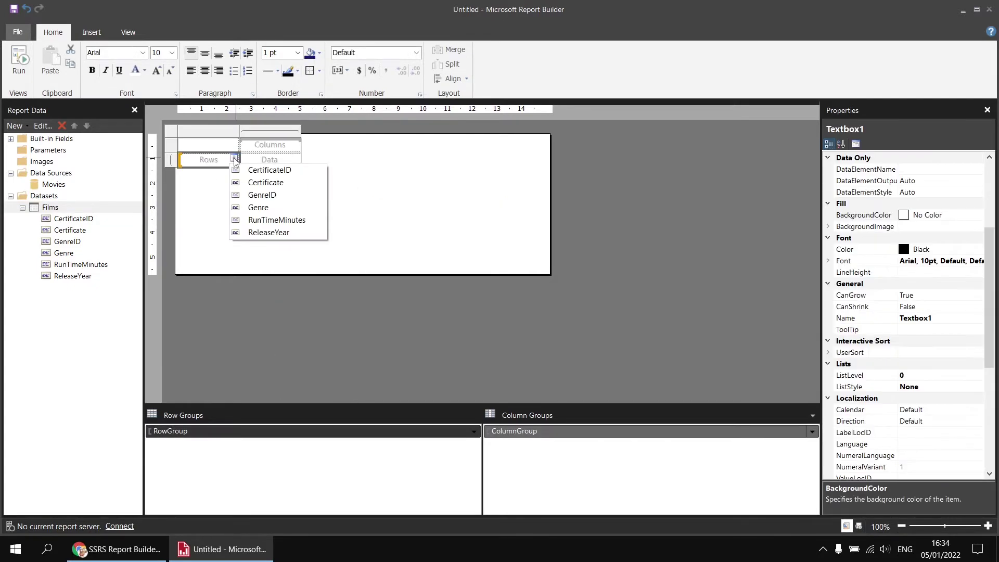
pyautogui.click(260, 208)
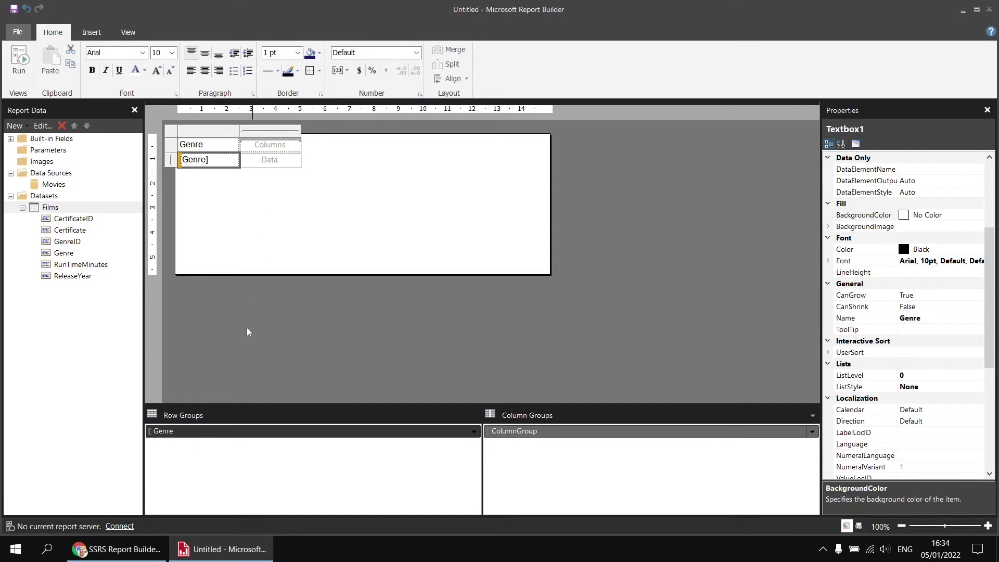
# Set the Genre row group to group on GenreID and slightly widen the Genre column
pyautogui.rightClick(192, 435)
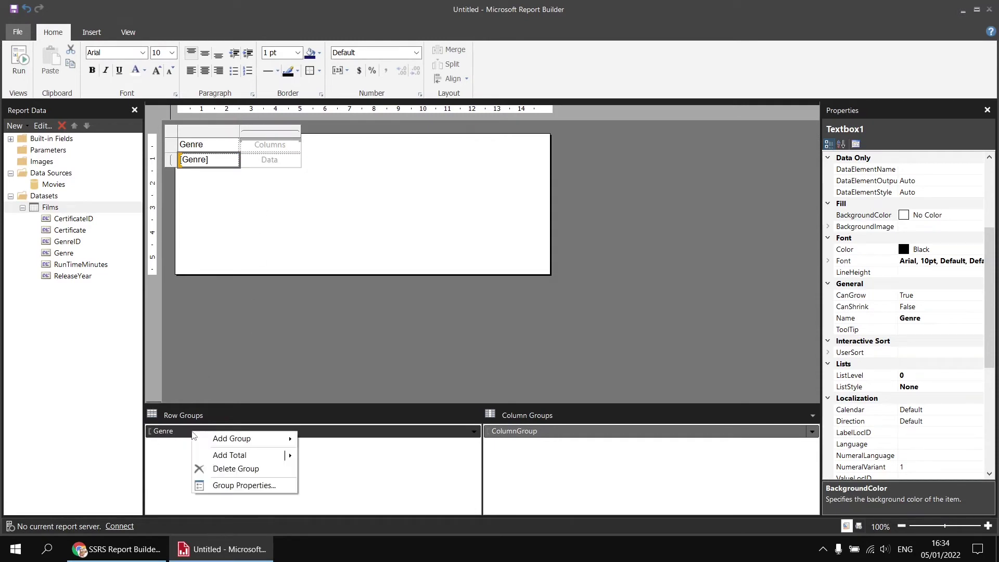
pyautogui.click(235, 486)
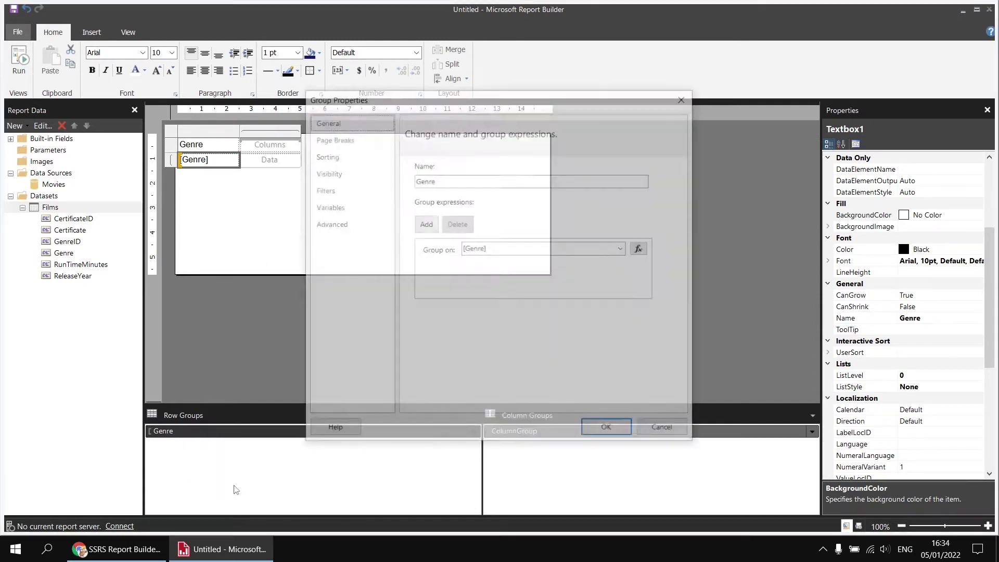
pyautogui.click(624, 252)
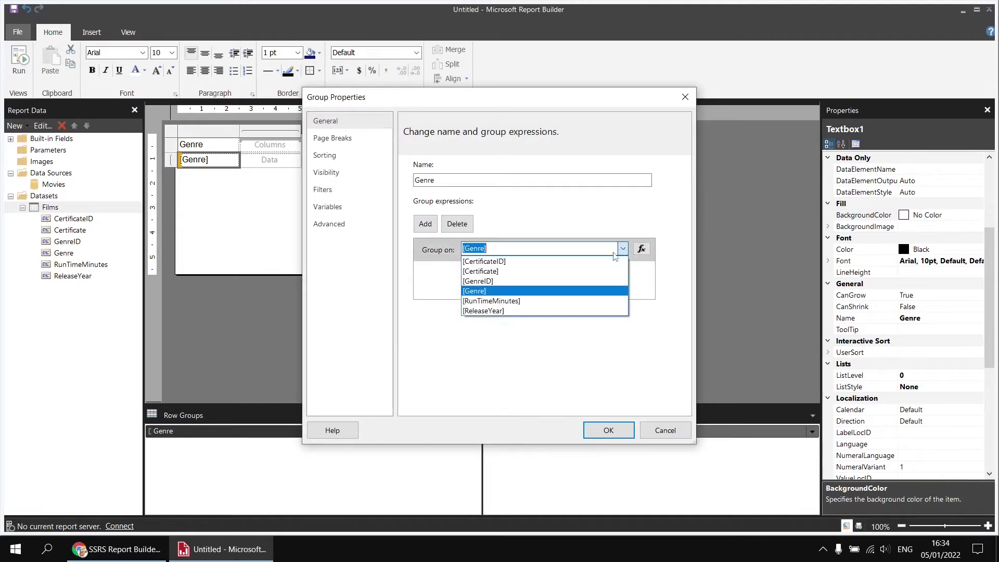
pyautogui.click(503, 283)
pyautogui.click(609, 431)
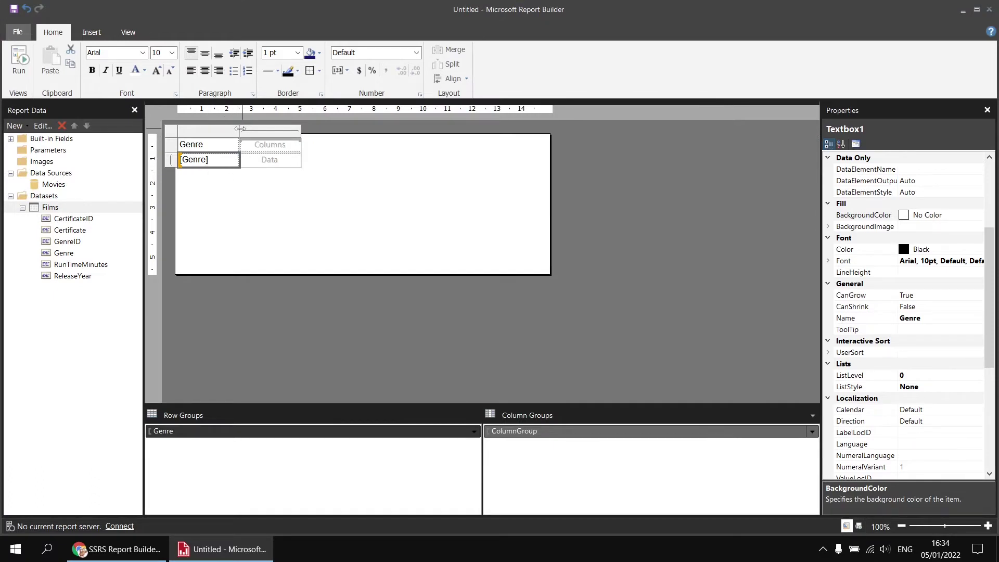
pyautogui.moveTo(240, 129); pyautogui.dragTo(252, 129)
# Group the matrix columns by CertificateID and show the Certificate field in the column header
pyautogui.click(308, 145)
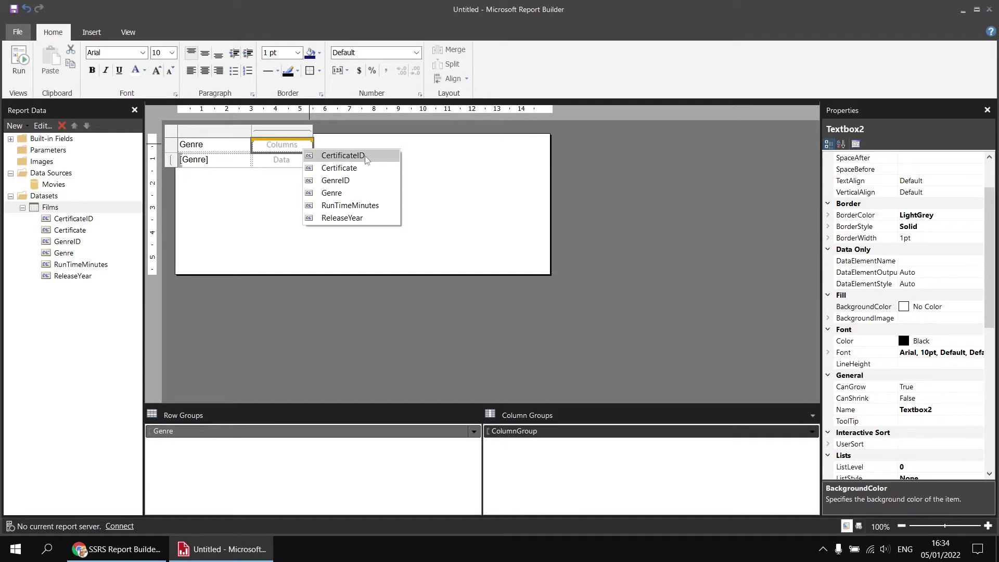
pyautogui.click(342, 156)
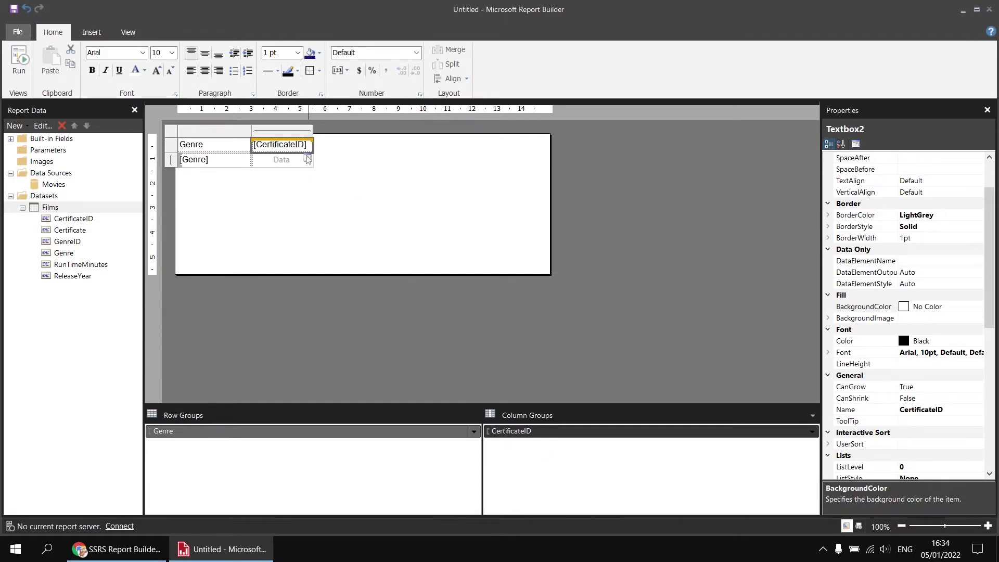
pyautogui.click(308, 145)
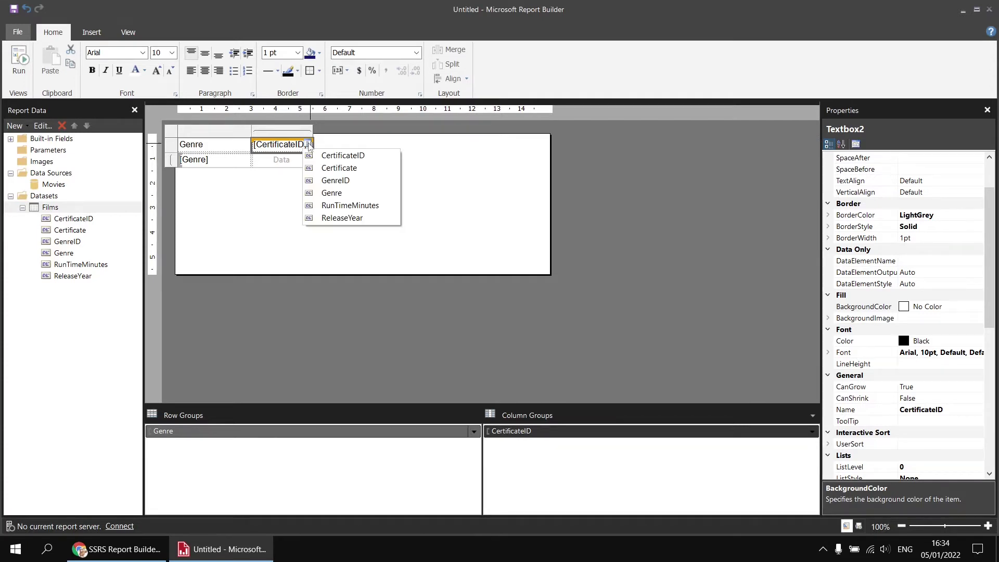
pyautogui.click(362, 168)
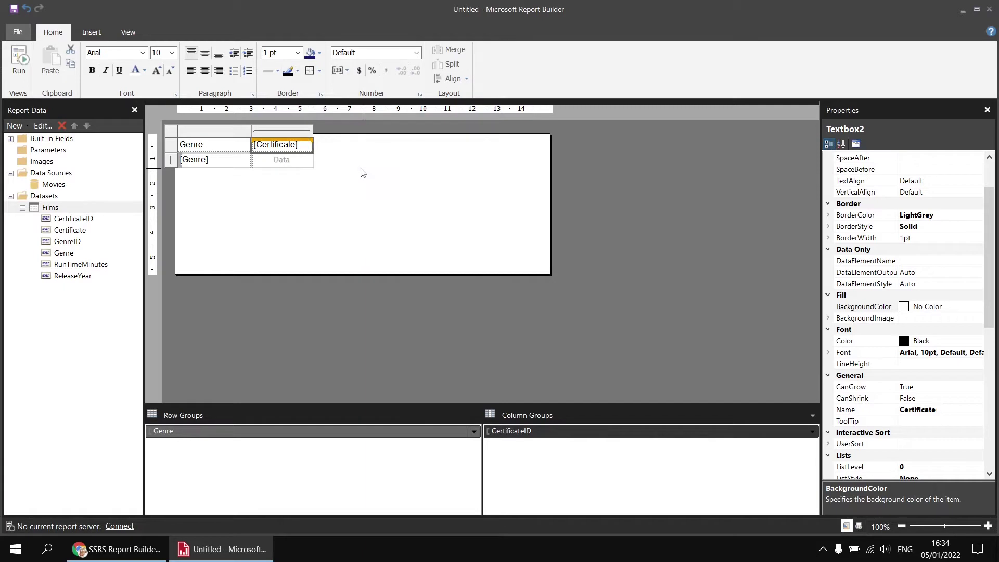
# Narrow the certificate column slightly and show the sum of RunTimeMinutes in the matrix data cell
pyautogui.moveTo(313, 130); pyautogui.dragTo(298, 129)
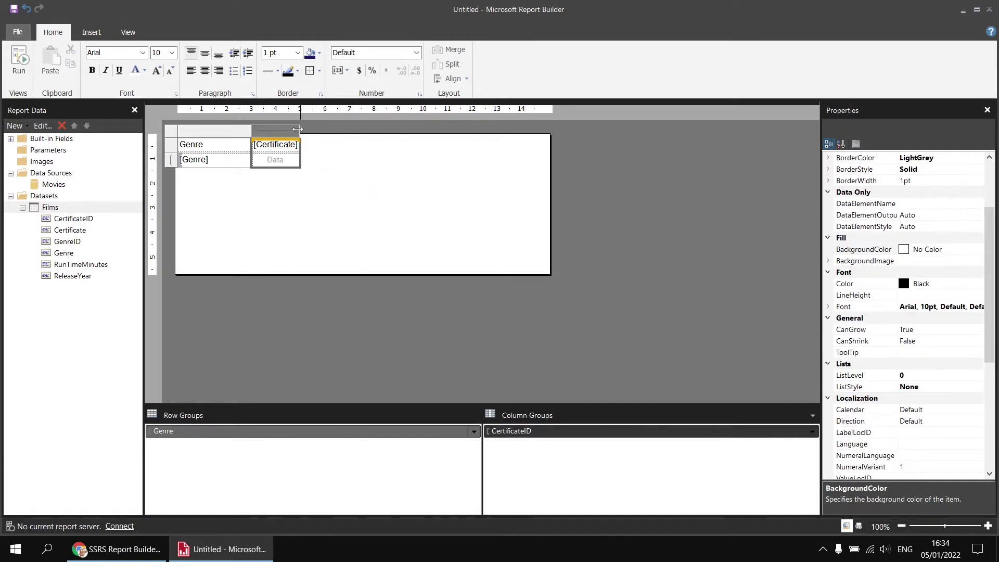
pyautogui.click(294, 159)
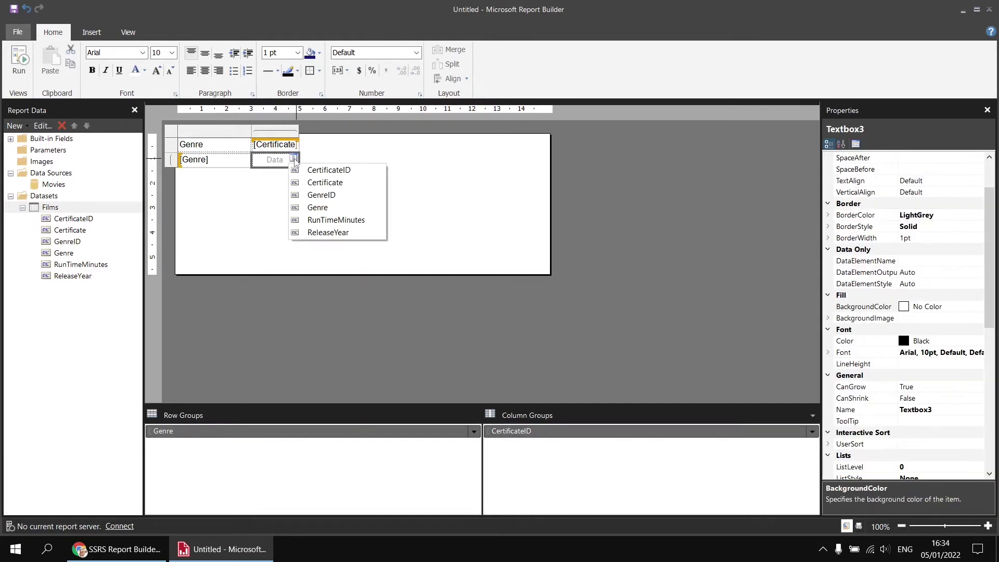
pyautogui.click(362, 220)
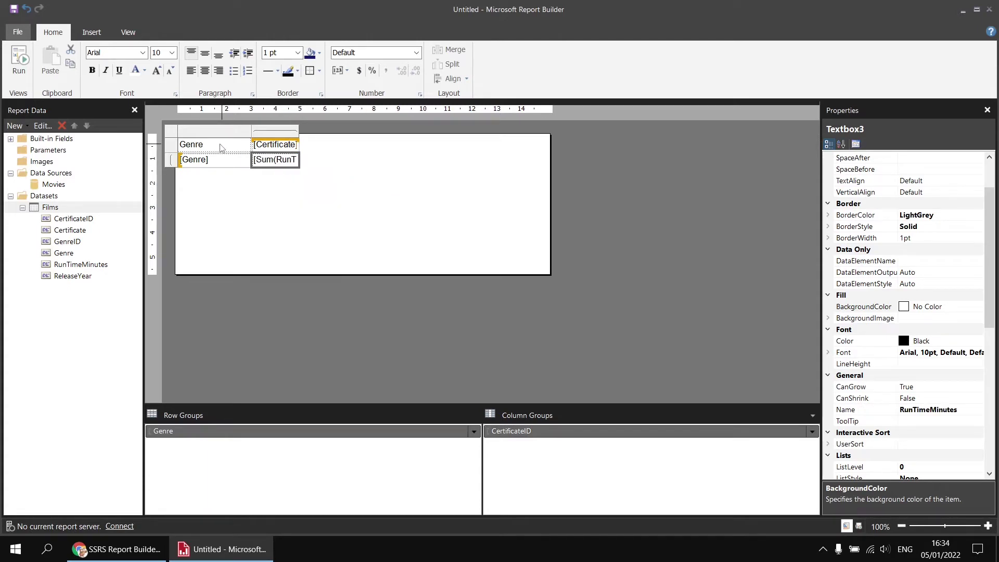
# Switch the font of all four matrix cells to Arial Black and back to Arial
pyautogui.moveTo(220, 149); pyautogui.dragTo(292, 162)
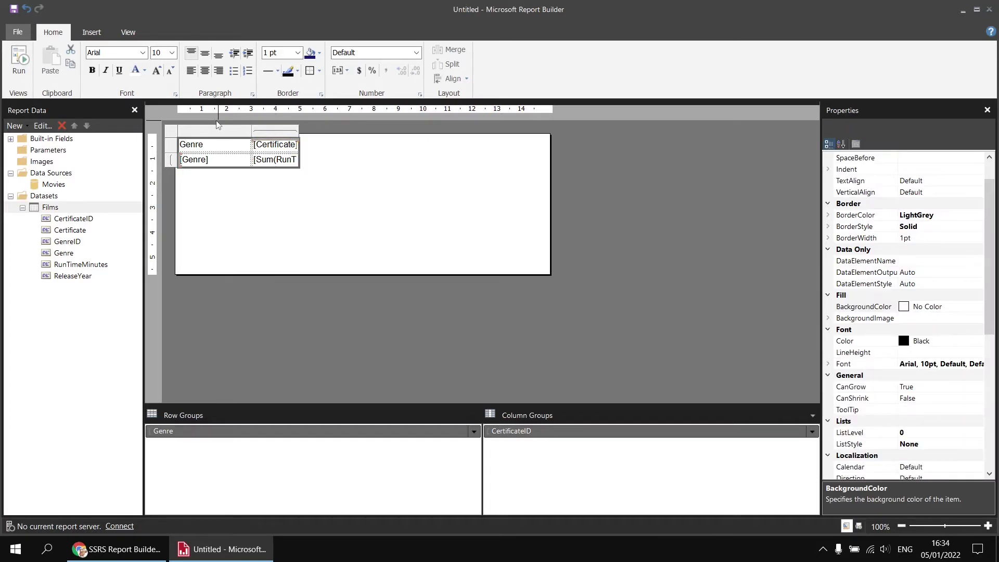
pyautogui.click(142, 52)
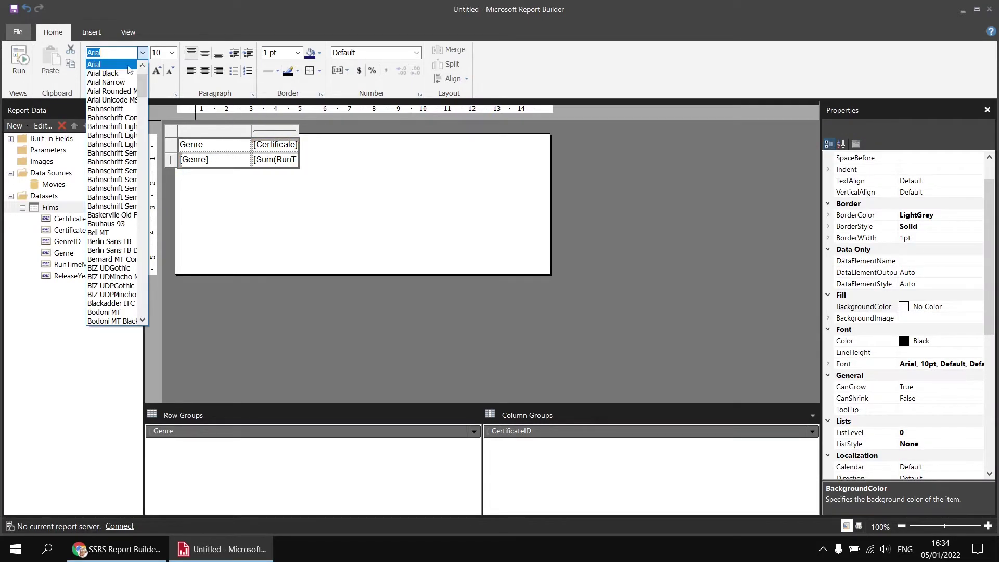
pyautogui.click(125, 74)
pyautogui.click(142, 53)
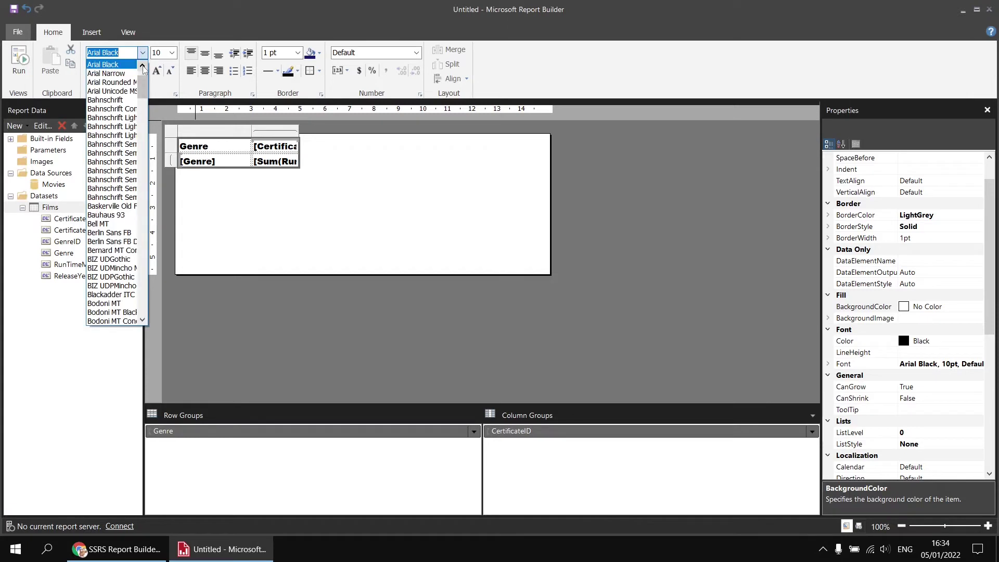
pyautogui.click(142, 66)
pyautogui.click(122, 73)
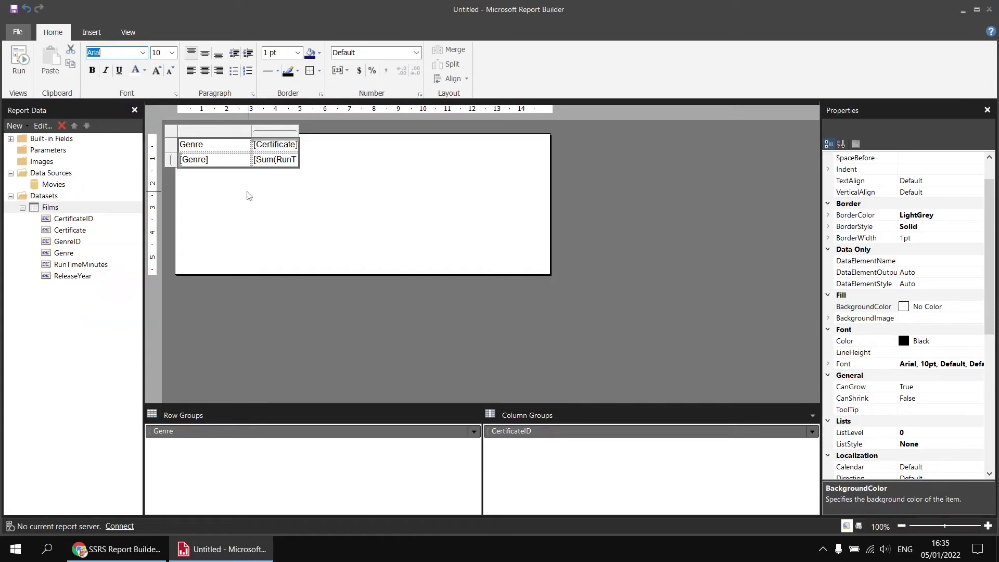
# Move the matrix into the upper-left corner of the report body and run the report
pyautogui.click(249, 195)
pyautogui.click(186, 140)
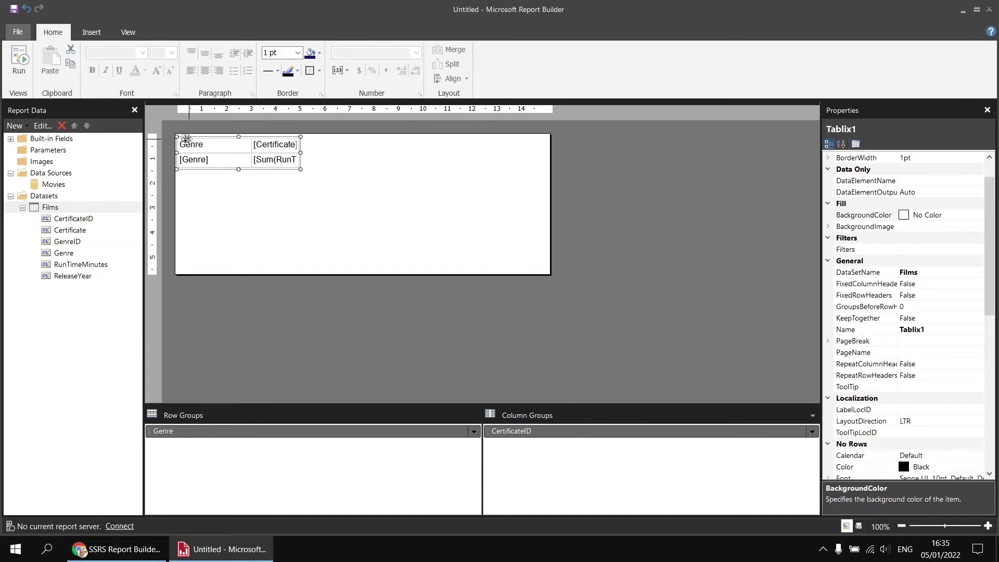
pyautogui.moveTo(186, 139); pyautogui.dragTo(184, 135)
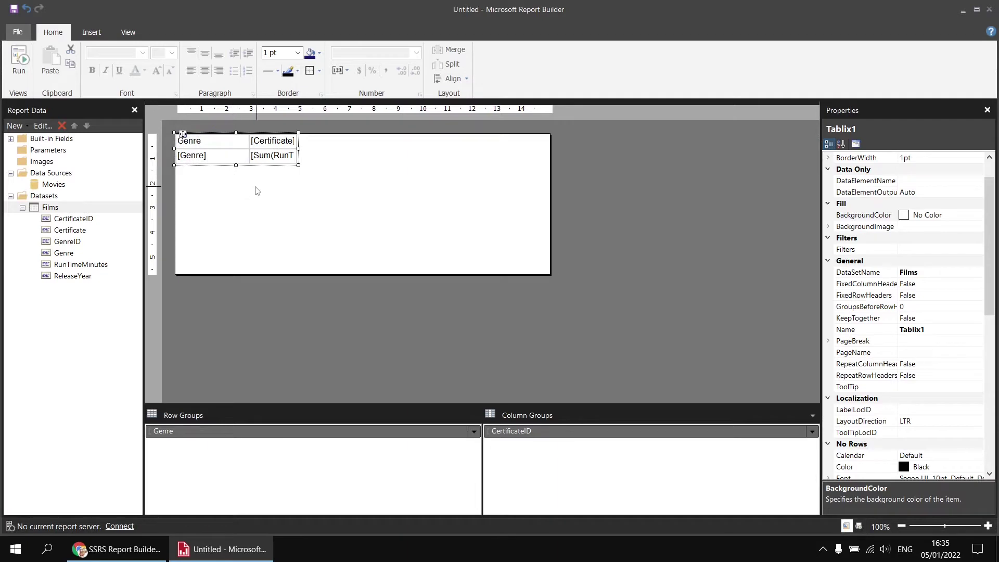
pyautogui.click(236, 179)
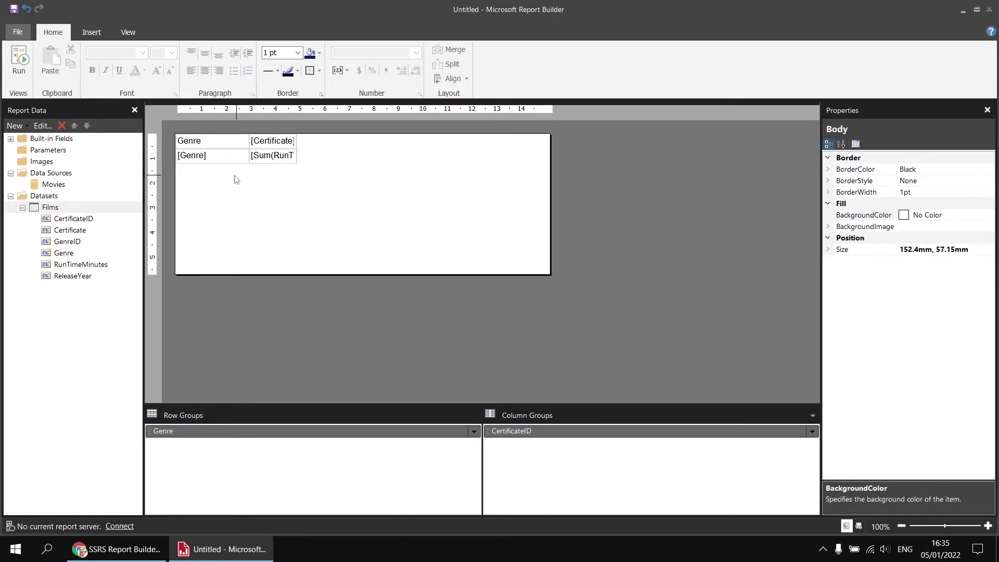
pyautogui.click(19, 60)
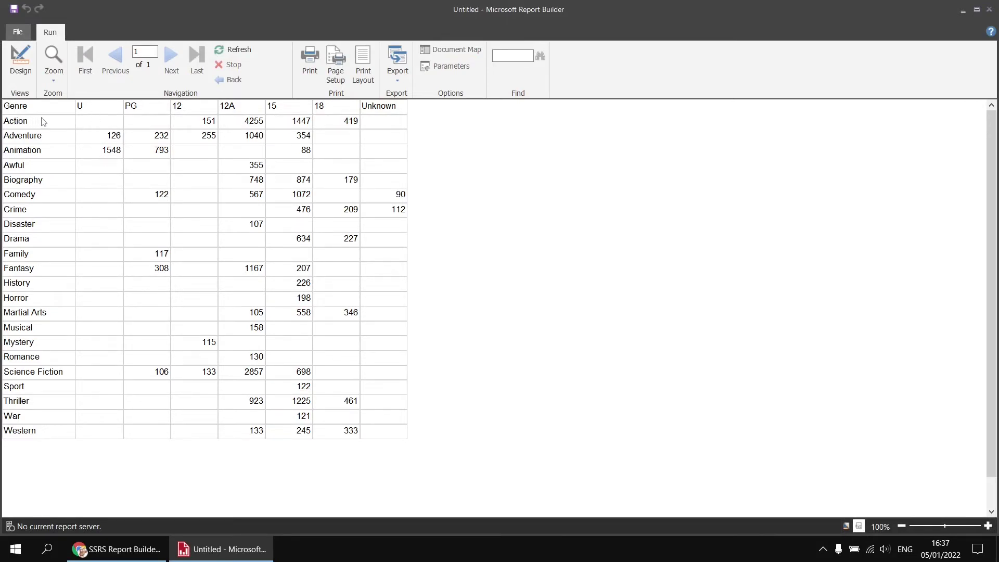
# Return to the design and insert a row outside the Genre group, above it, labelled Grand total
pyautogui.click(21, 60)
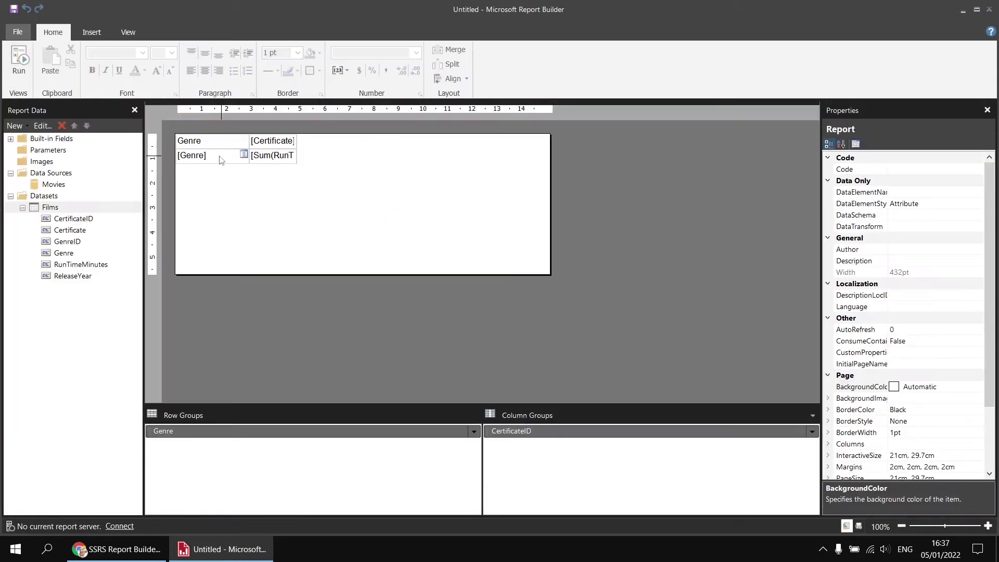
pyautogui.click(214, 156)
pyautogui.rightClick(171, 159)
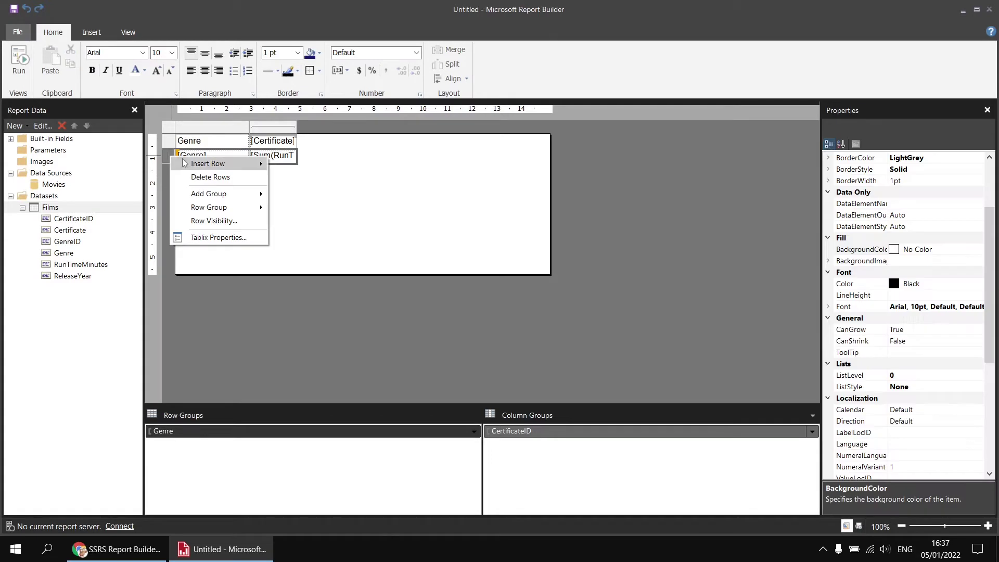
pyautogui.moveTo(177, 162)
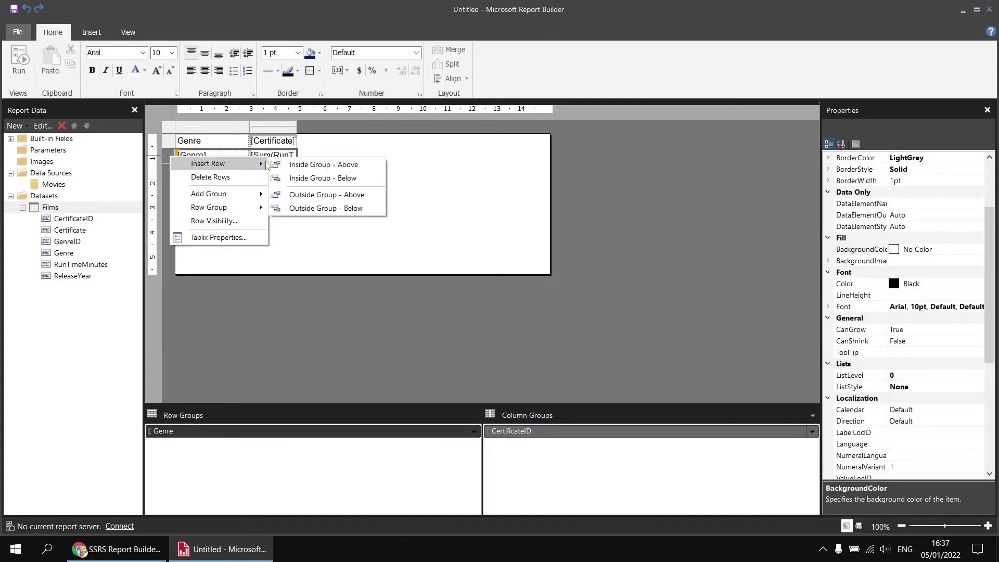
pyautogui.click(321, 200)
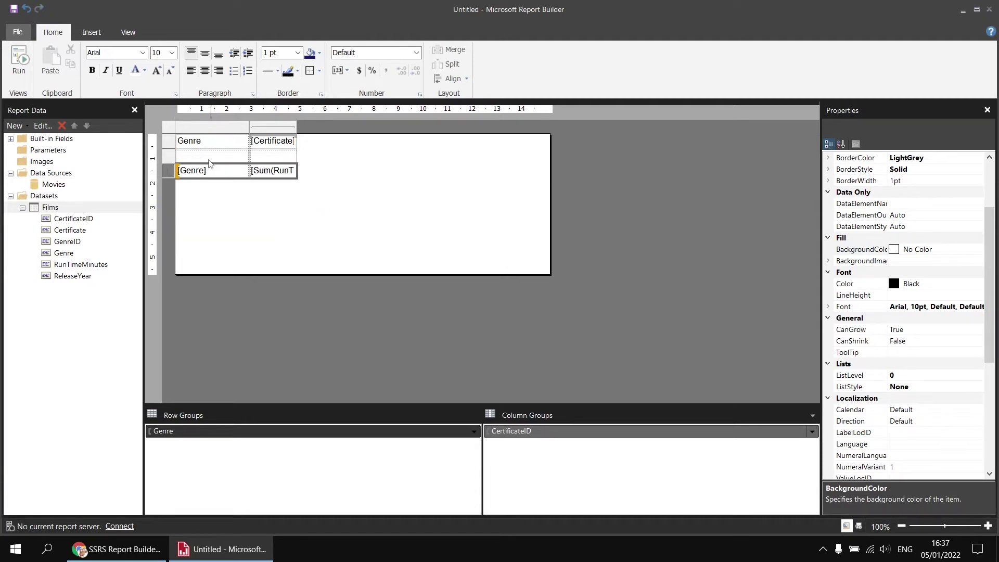
pyautogui.click(210, 157)
pyautogui.write('Grand total')
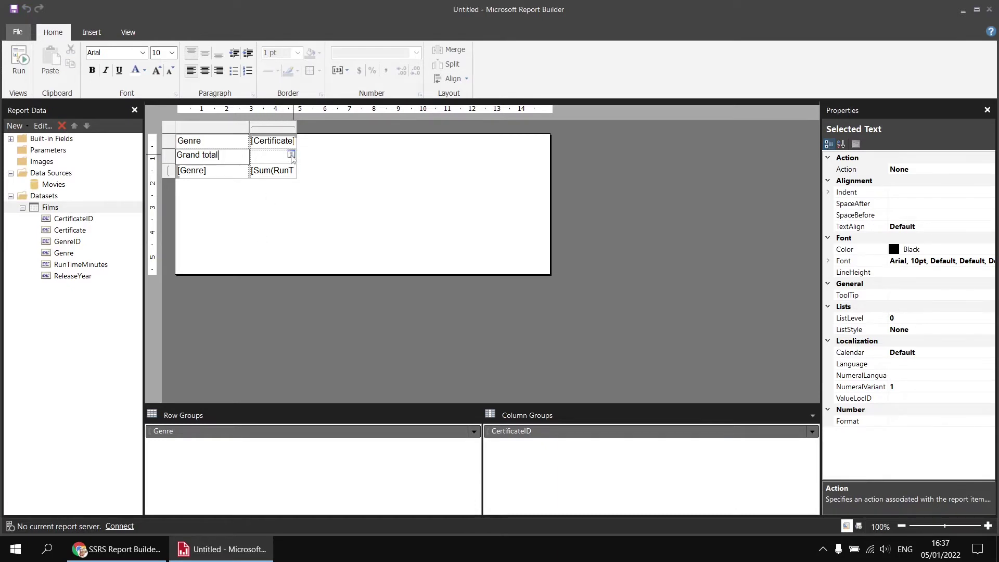
# Show the sum of RunTimeMinutes in the Grand total row's data cell and run the report
pyautogui.click(291, 155)
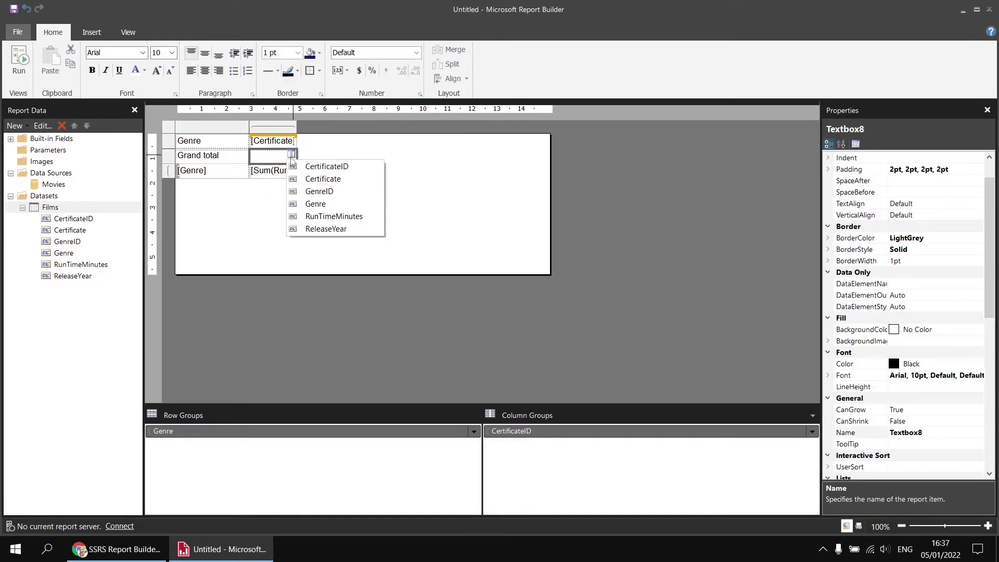
pyautogui.click(364, 217)
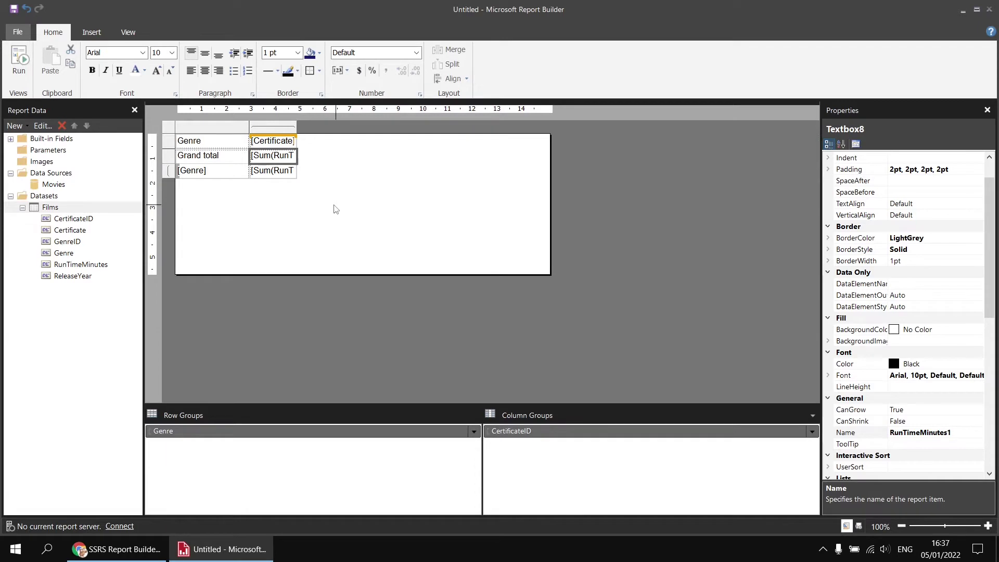
pyautogui.click(20, 60)
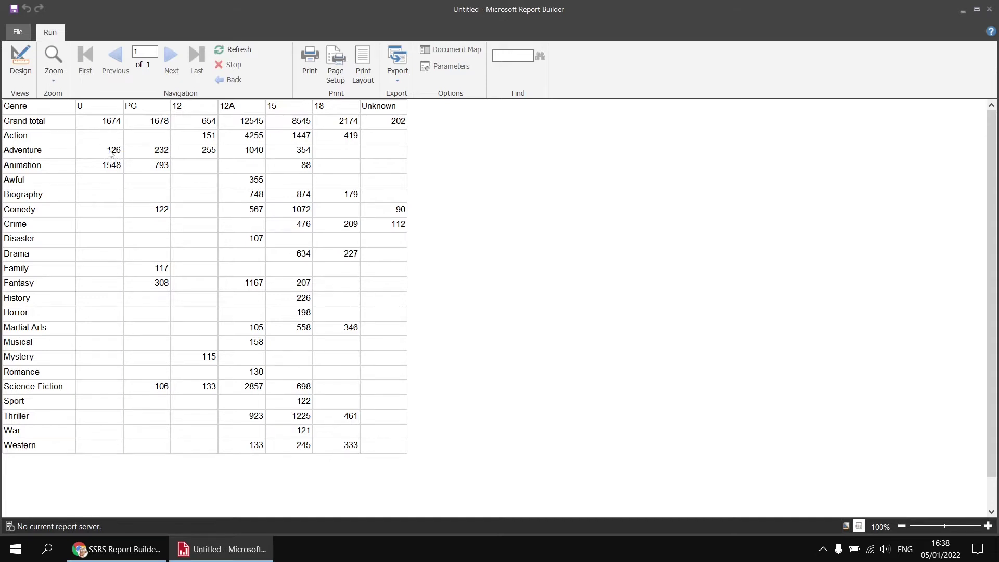
# Change the genre row's data cell expression to =Sum(Fields!RunTimeMinutes.Value, "CertificateID") and run the report
pyautogui.click(21, 58)
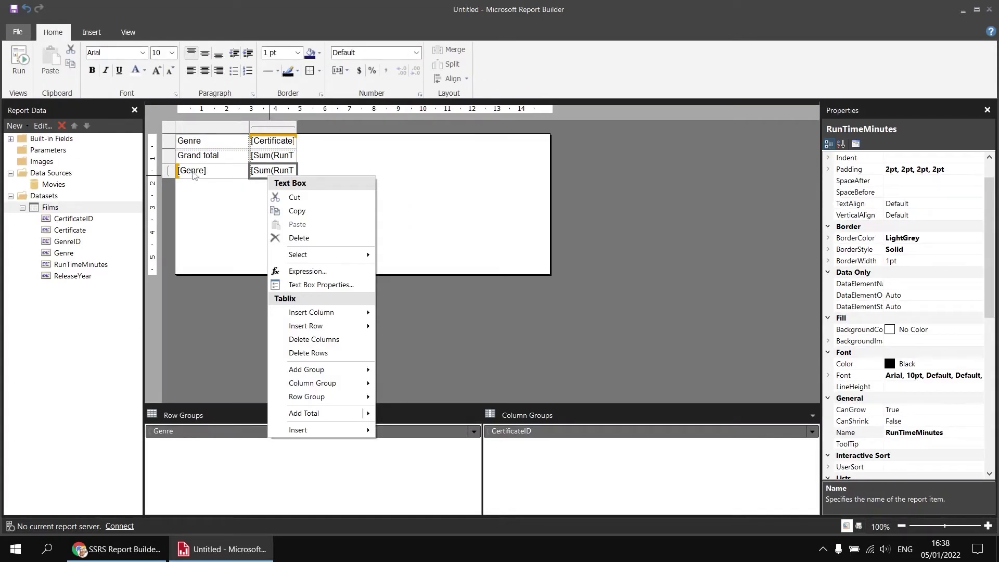
pyautogui.click(308, 271)
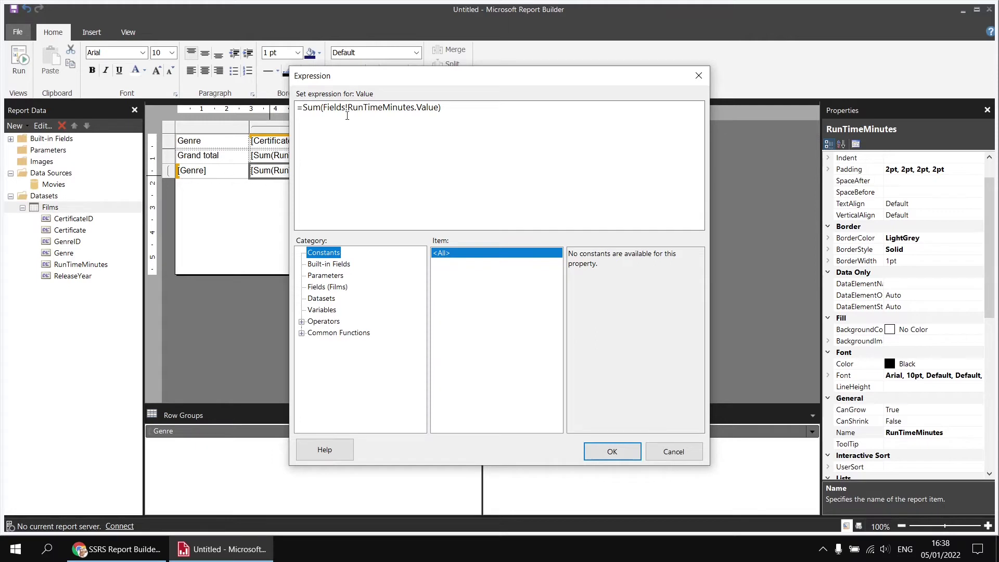
pyautogui.moveTo(395, 81); pyautogui.dragTo(417, 37)
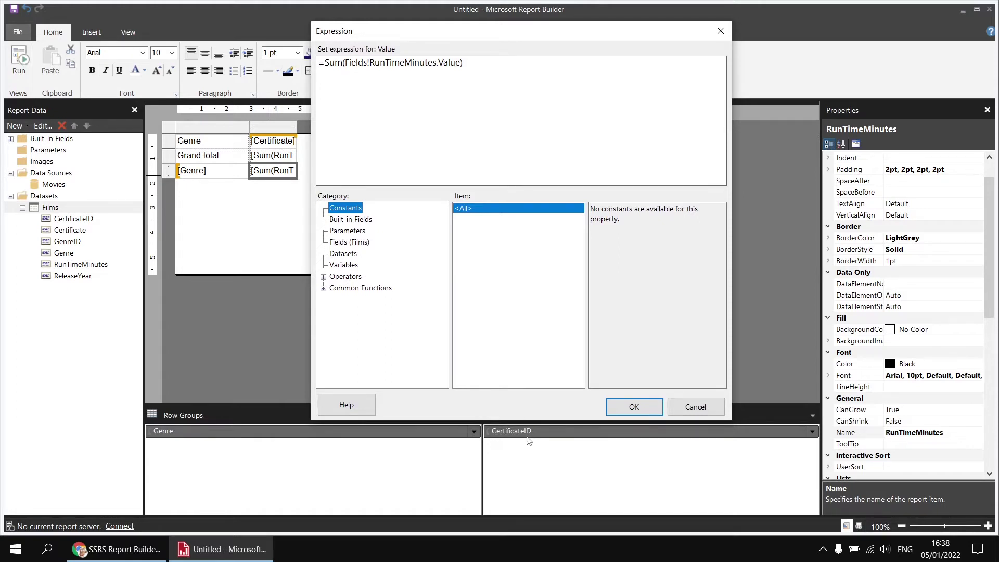
pyautogui.click(482, 119)
pyautogui.write(', ')
pyautogui.write('"')
pyautogui.write('Certificate')
pyautogui.write('ID')
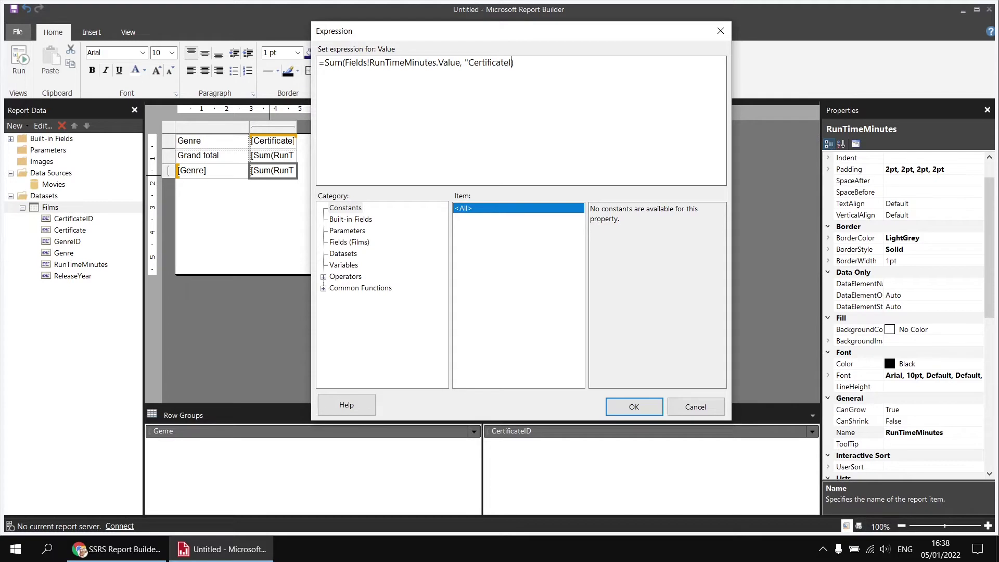
pyautogui.write('"')
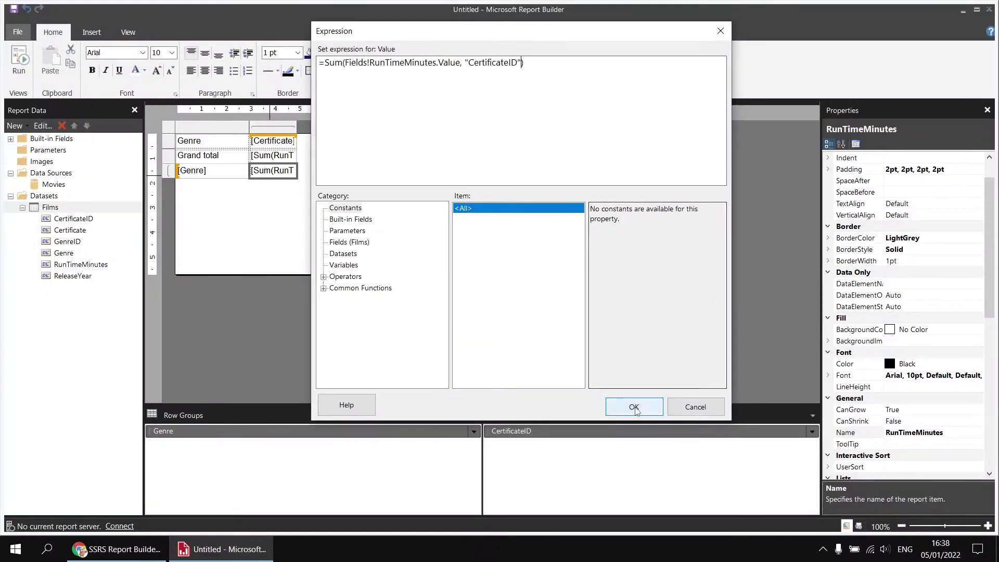
pyautogui.click(634, 408)
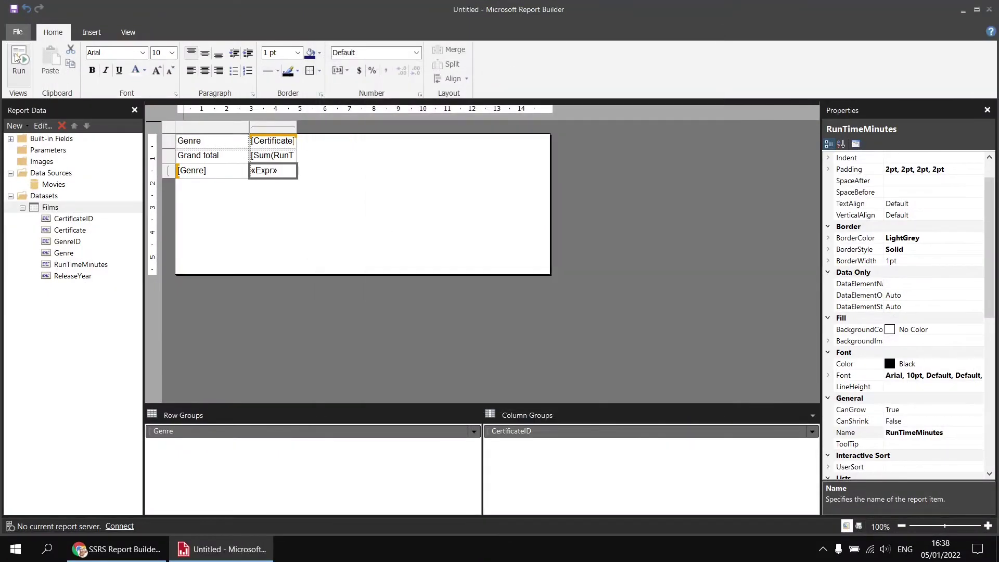
pyautogui.click(19, 60)
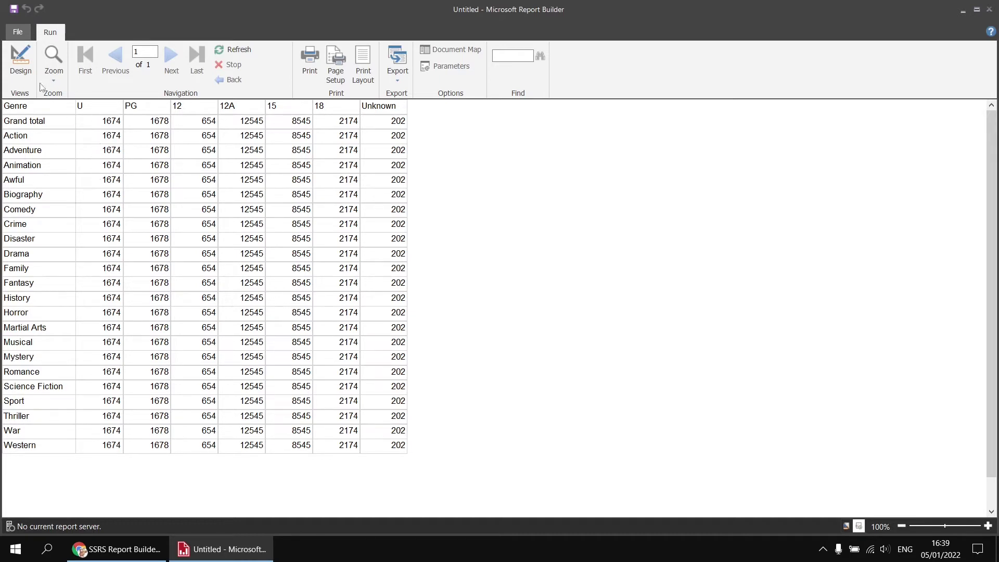
# Reopen the genre row's data cell expression in the design and insert IIf( before the Sum, moving the Sum to its own line
pyautogui.click(23, 67)
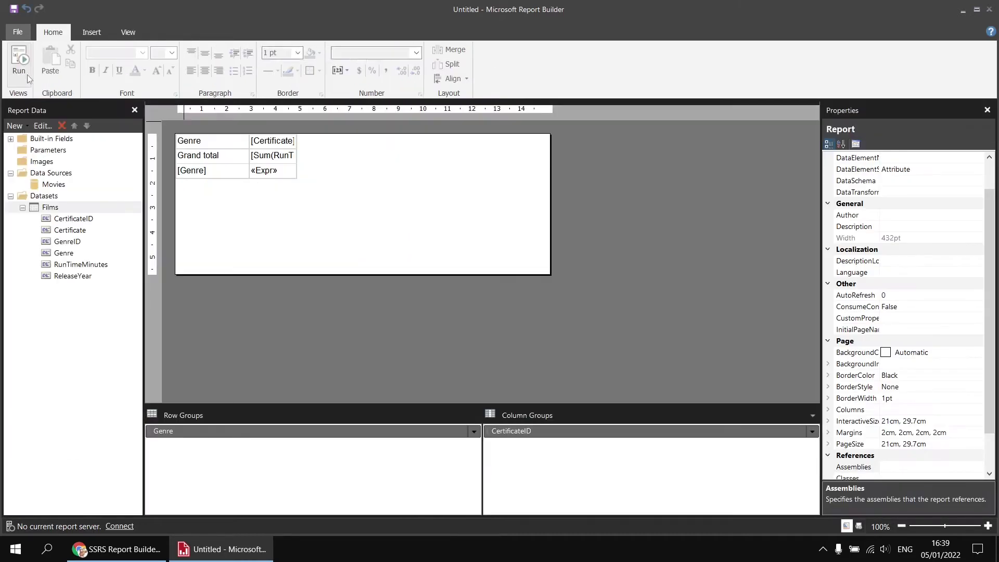
pyautogui.rightClick(269, 177)
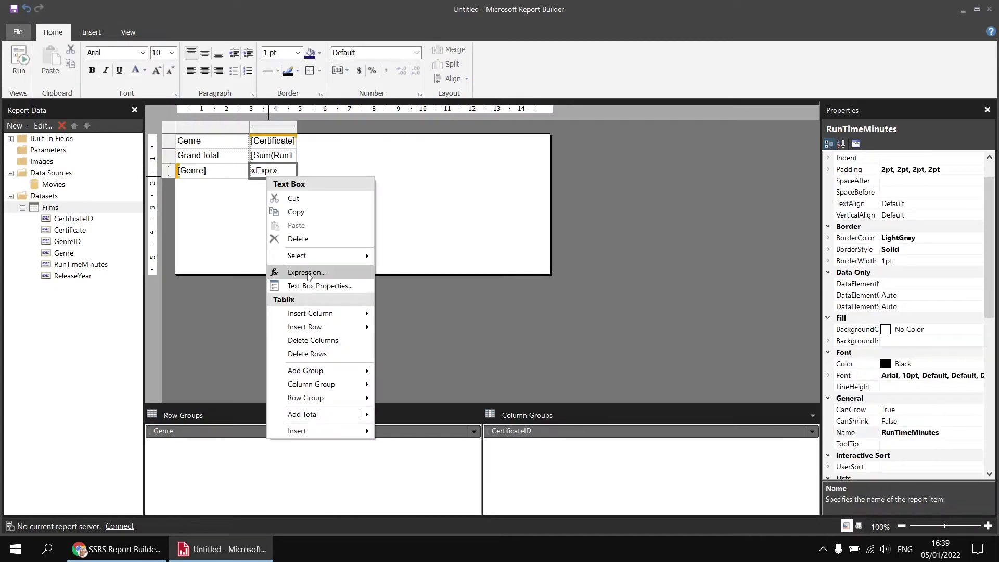
pyautogui.click(307, 273)
pyautogui.click(358, 156)
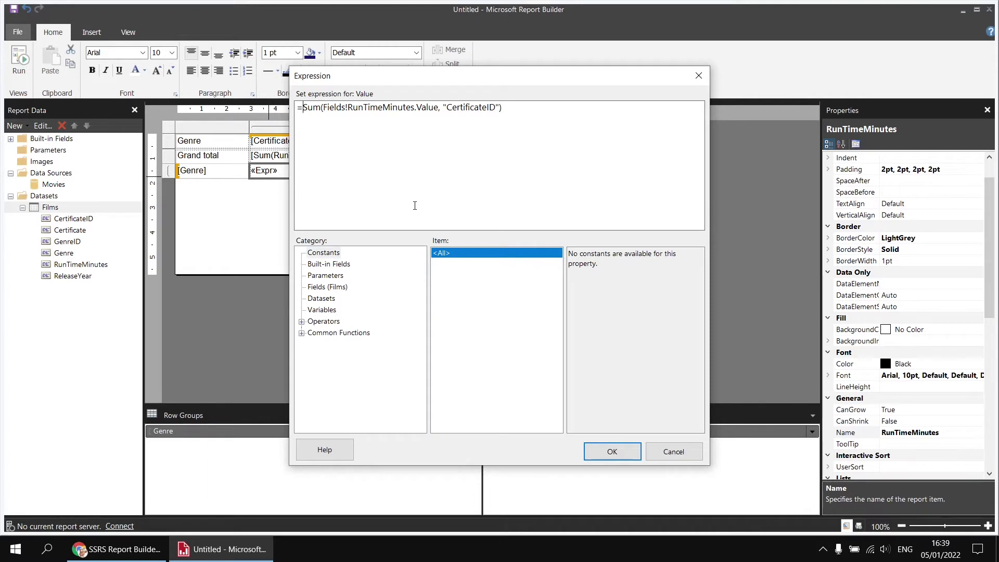
pyautogui.press('Home')
pyautogui.press('Right')
pyautogui.write('II')
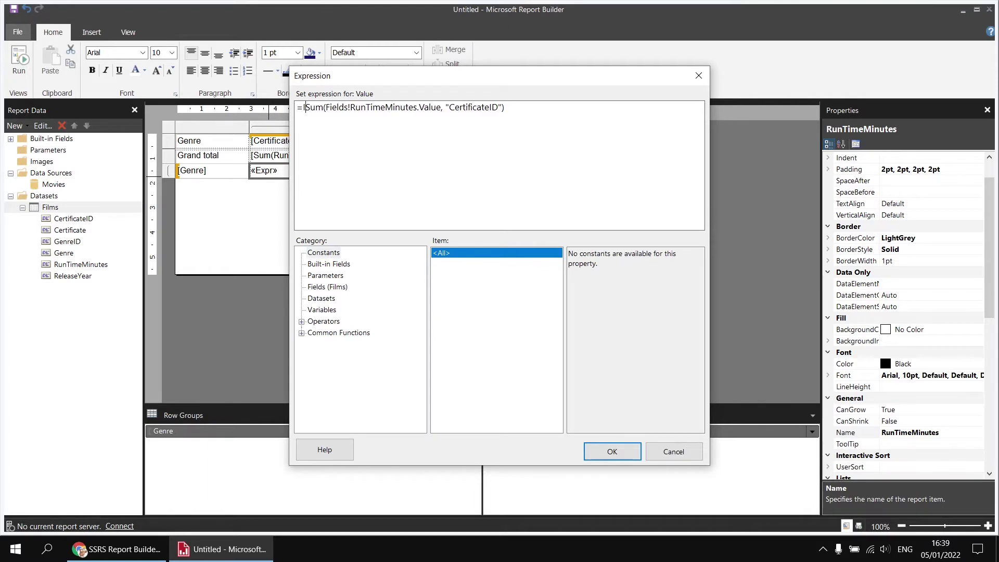
pyautogui.write('f(')
pyautogui.press('Return')
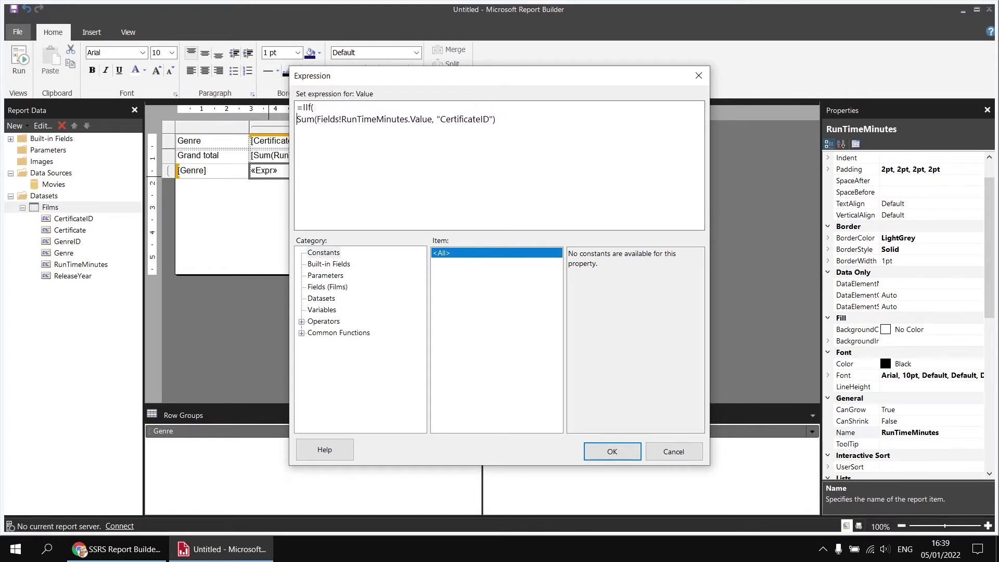
# Copy Sum(Fields!RunTimeMinutes.Value from the expression, leaving out the comma and the CertificateID scope
pyautogui.hotkey('ctrl', 'shift', 'Right')
pyautogui.hotkey('ctrl', 'shift', 'Right')
pyautogui.hotkey('ctrl', 'shift', 'Right')
pyautogui.hotkey('ctrl', 'shift', 'Right')
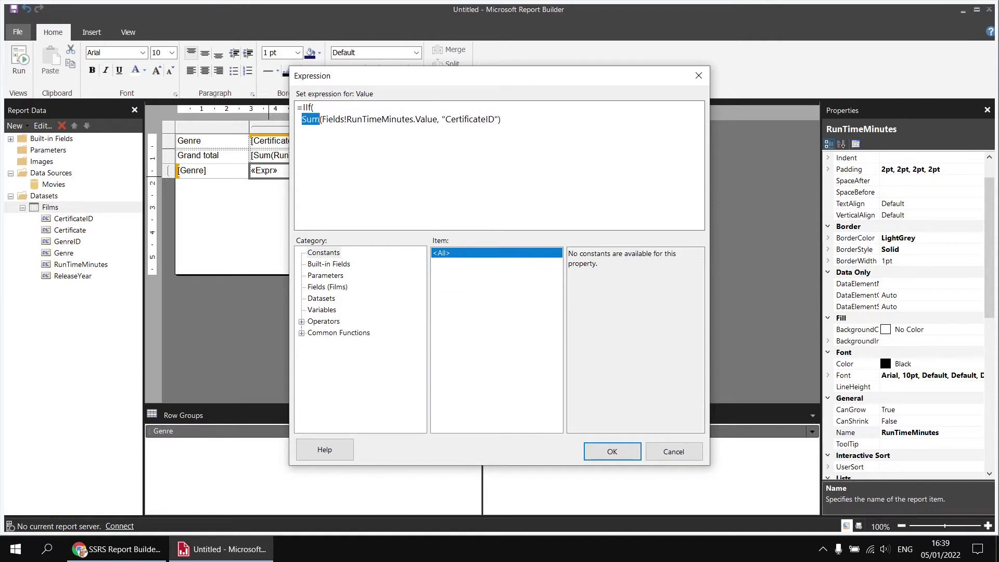
pyautogui.hotkey('ctrl', 'shift', 'Right')
pyautogui.hotkey('ctrl', 'shift', 'Left')
pyautogui.hotkey('shift', 'Left')
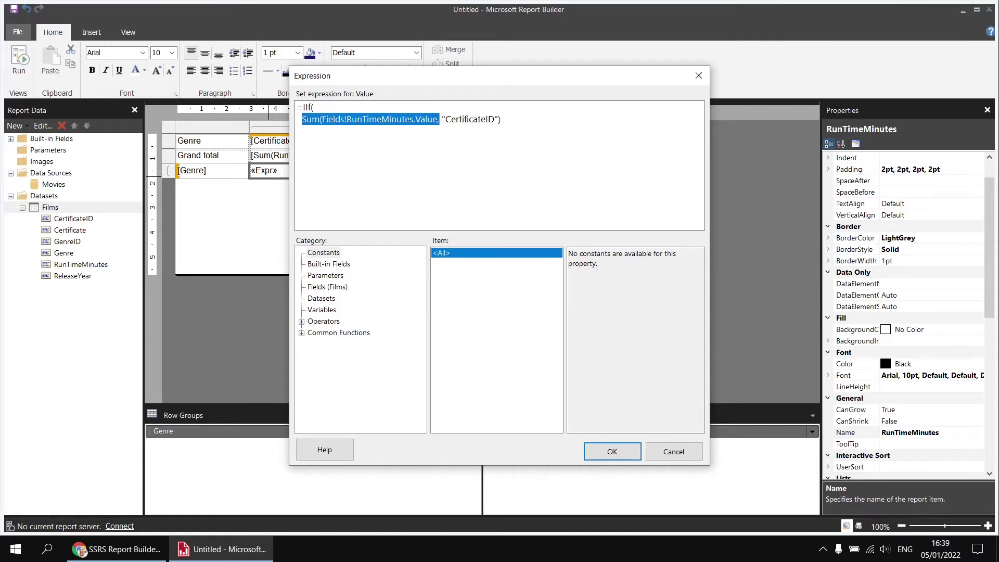
pyautogui.hotkey('shift', 'Left')
pyautogui.hotkey('ctrl', 'c')
# Insert IsNothing(Sum(Fields!RunTimeMinutes.Value)), as the IIf condition on its own line above the scoped Sum
pyautogui.press('Home')
pyautogui.press('Return')
pyautogui.press('Tab')
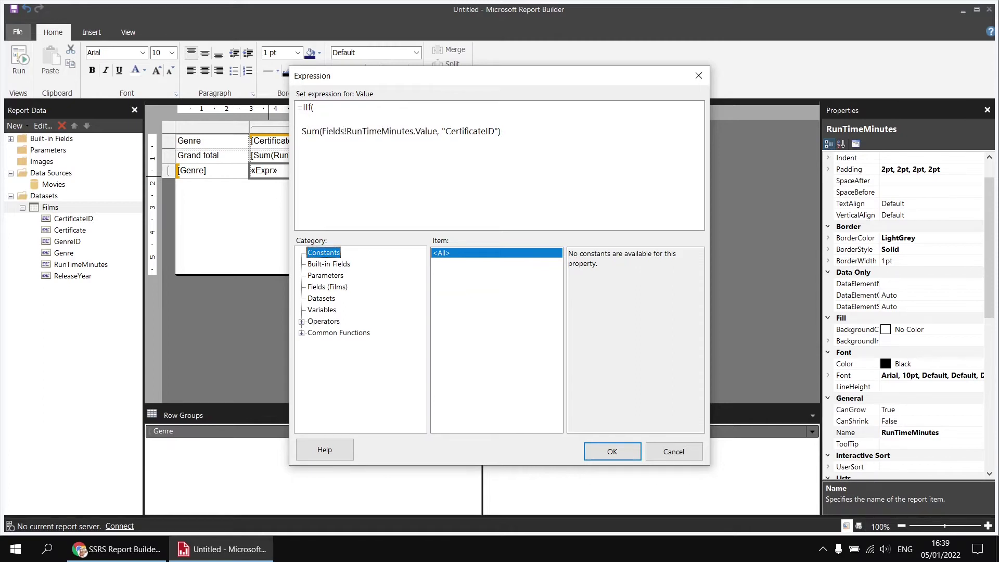
pyautogui.click(297, 118)
pyautogui.write('IsNoth')
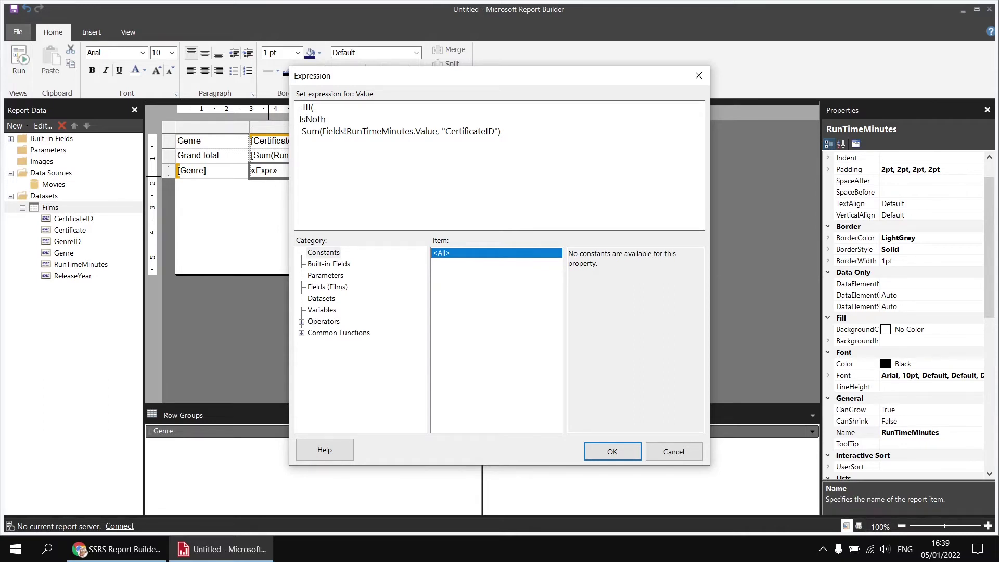
pyautogui.write('ing(')
pyautogui.hotkey('ctrl', 'v')
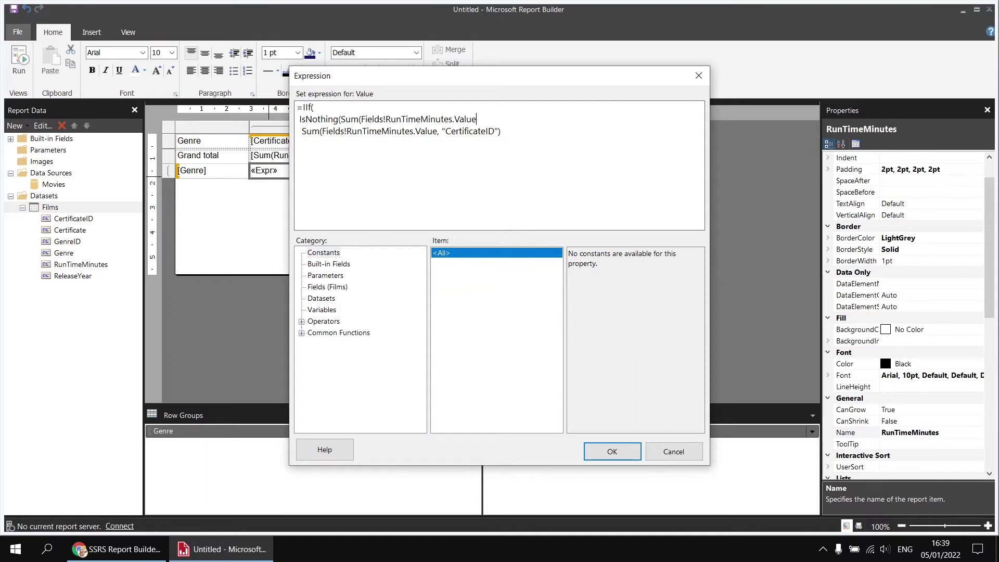
pyautogui.write(')),')
pyautogui.press('Return')
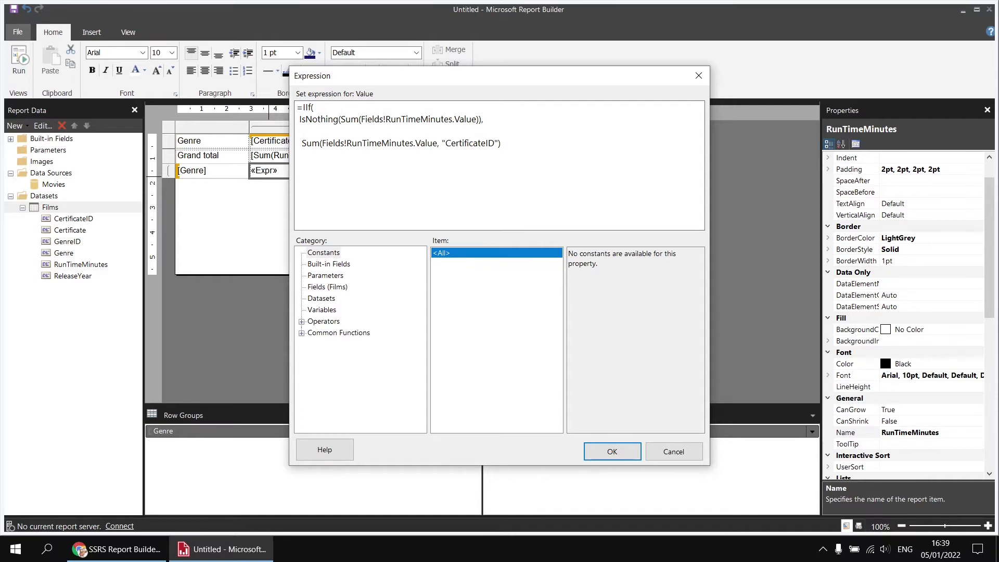
# Add Nothing, as the IIf true result, close the IIf after the CertificateID Sum, and run the report
pyautogui.write('Nothing,')
pyautogui.click(297, 120)
pyautogui.click(508, 145)
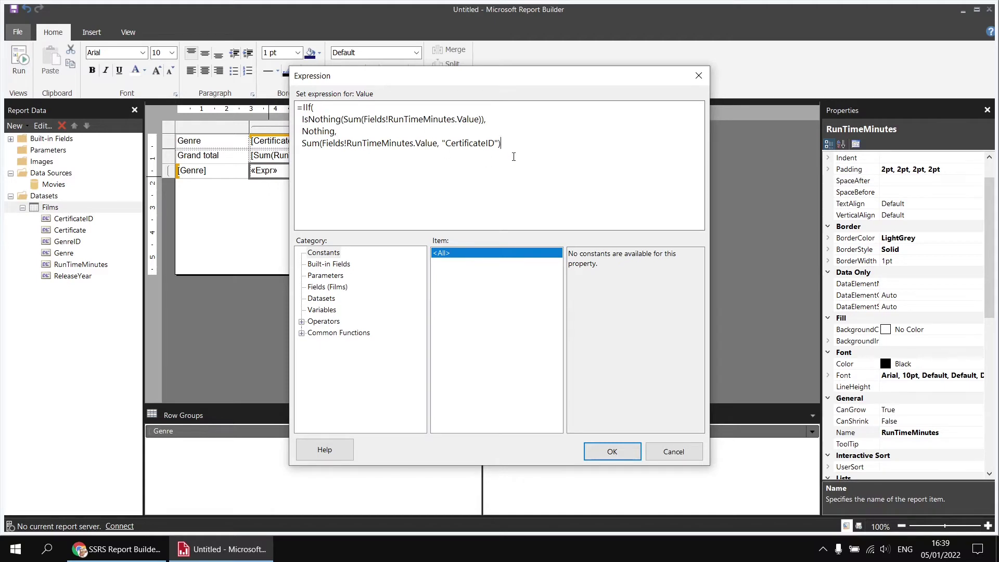
pyautogui.write(')')
pyautogui.click(862, 500)
pyautogui.click(19, 60)
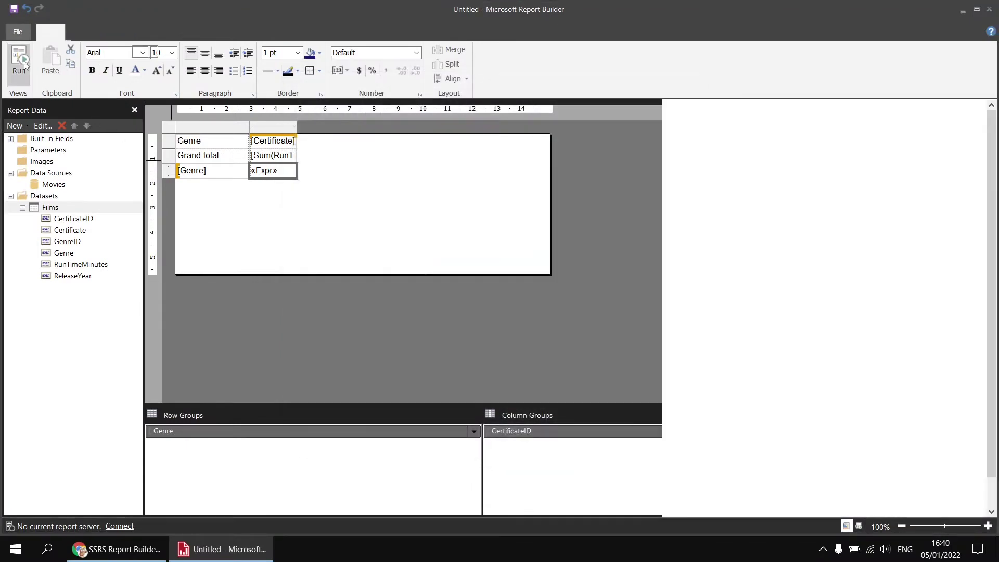
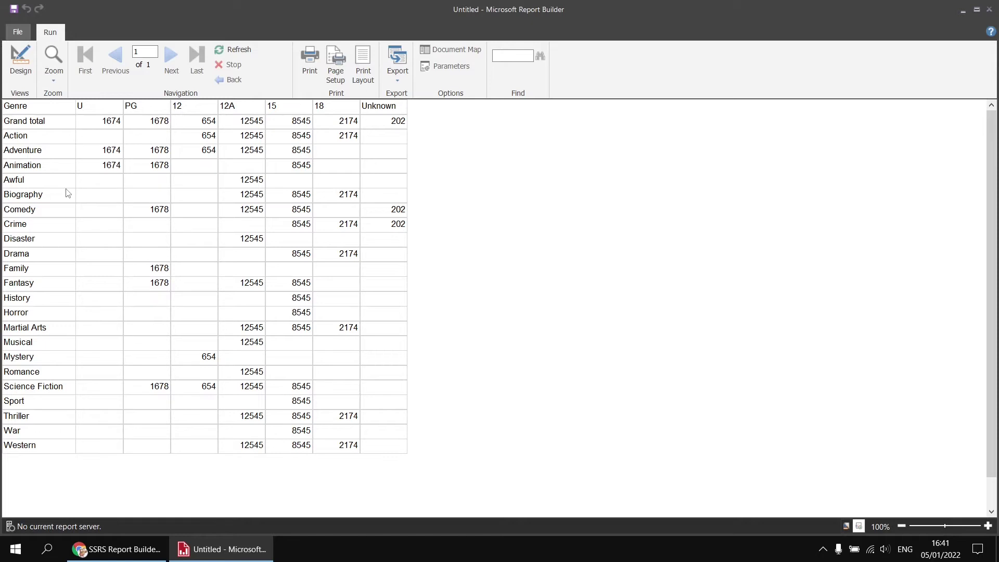
# Return to the design and add a parent row group to Genre, grouped by ReleaseYear with a group header
pyautogui.click(21, 63)
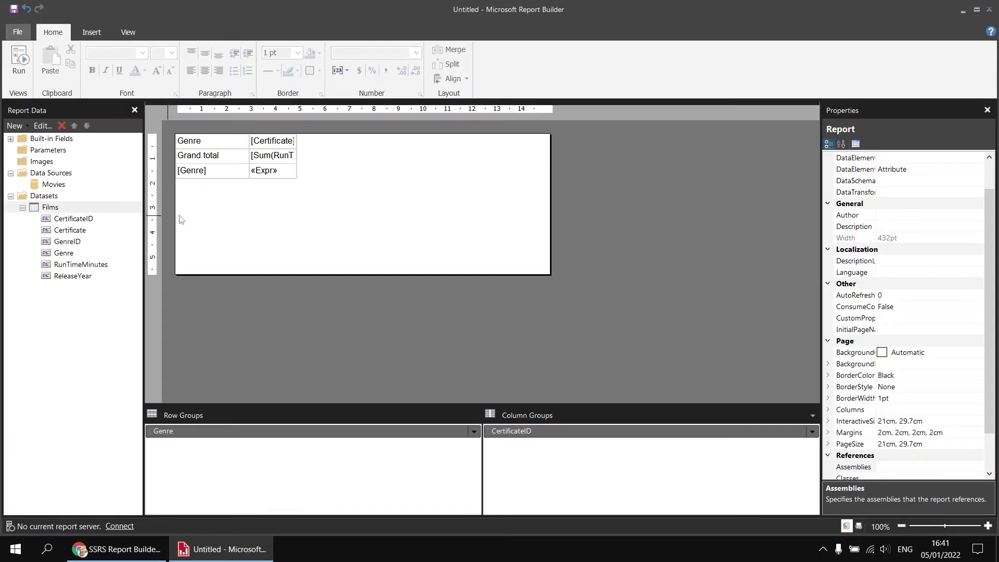
pyautogui.click(221, 172)
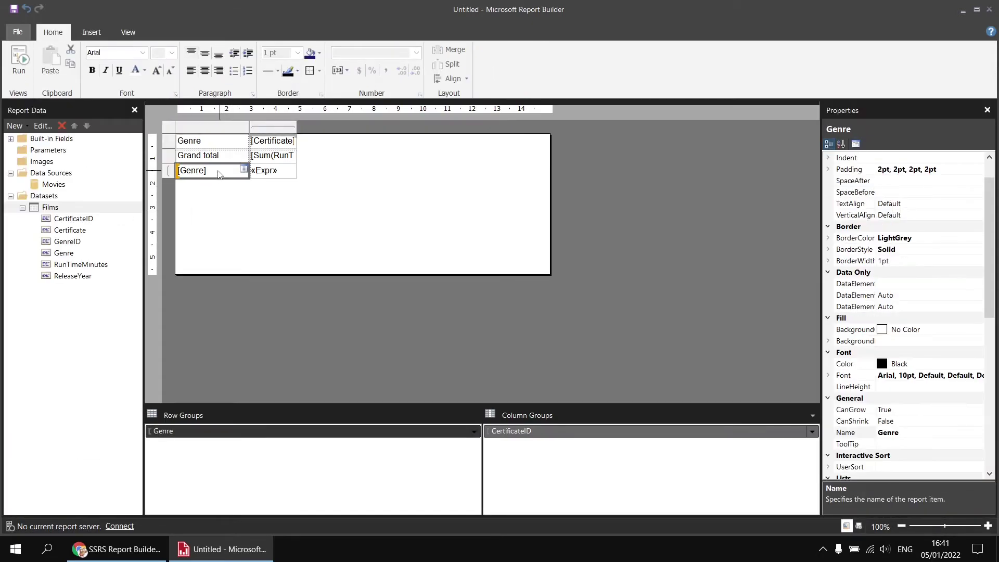
pyautogui.rightClick(197, 435)
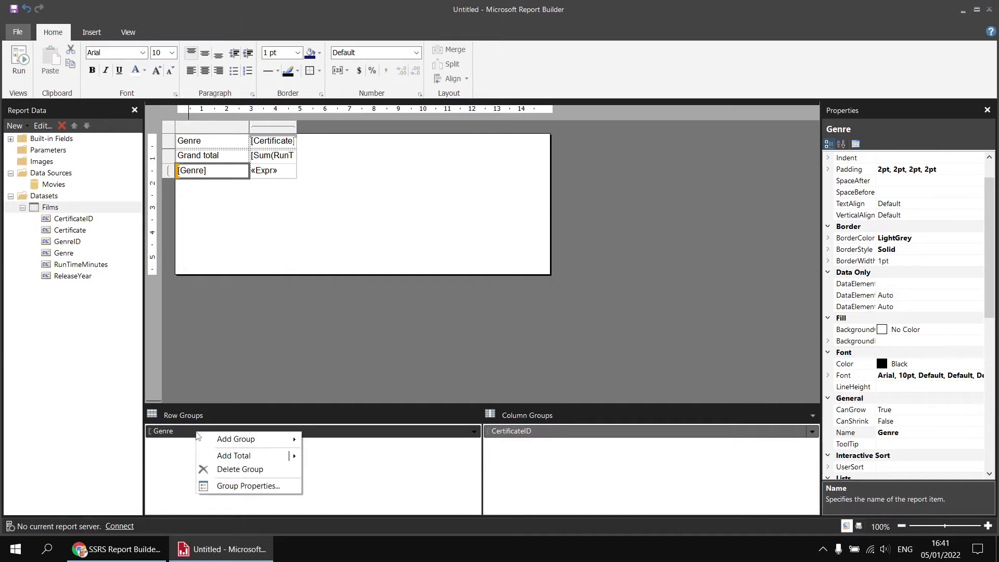
pyautogui.moveTo(267, 442)
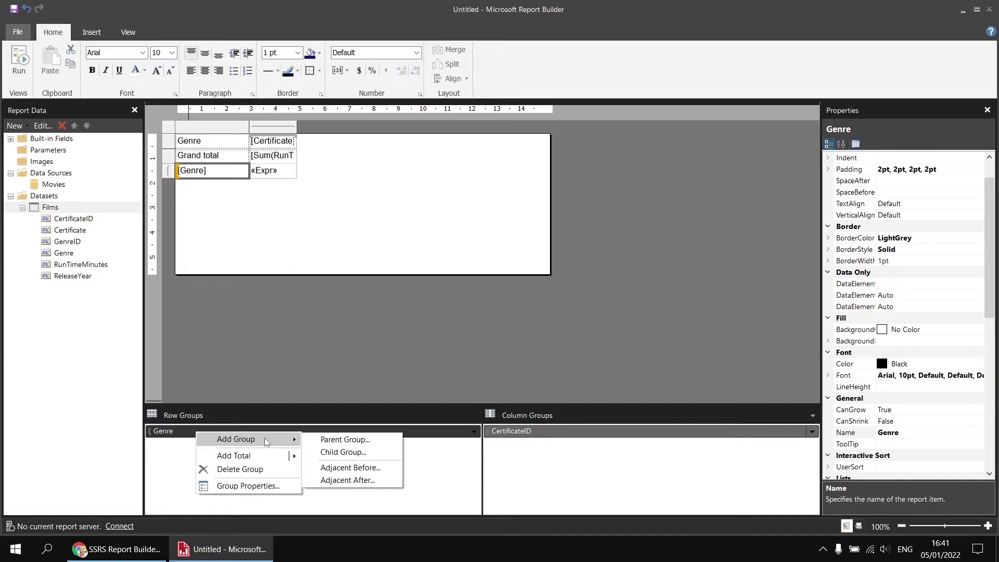
pyautogui.click(383, 443)
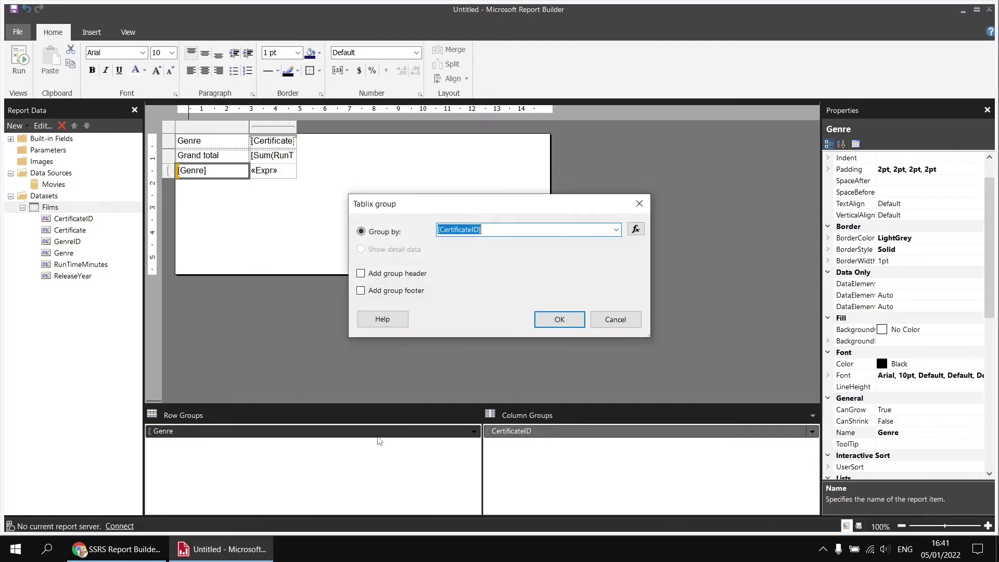
pyautogui.click(360, 274)
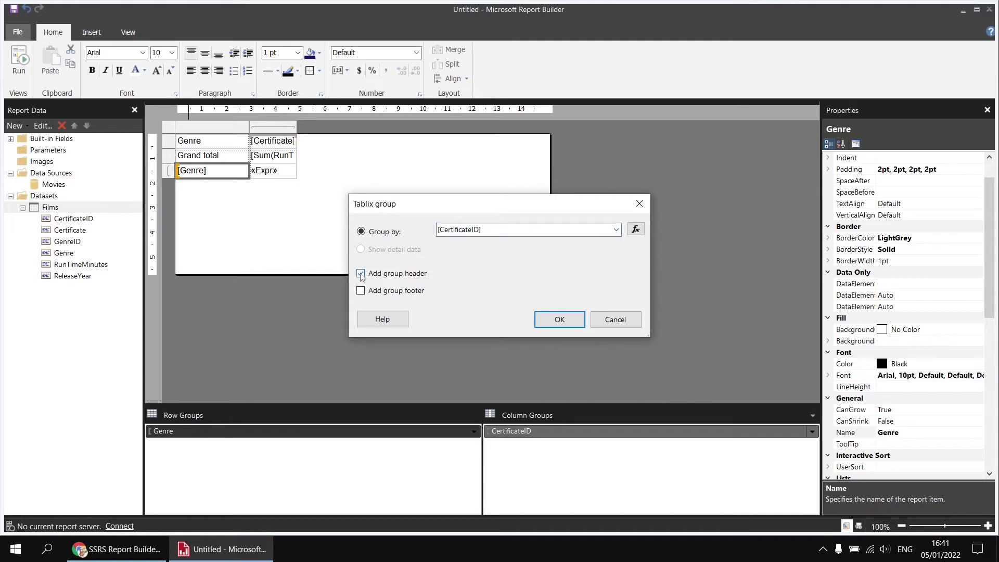
pyautogui.click(617, 231)
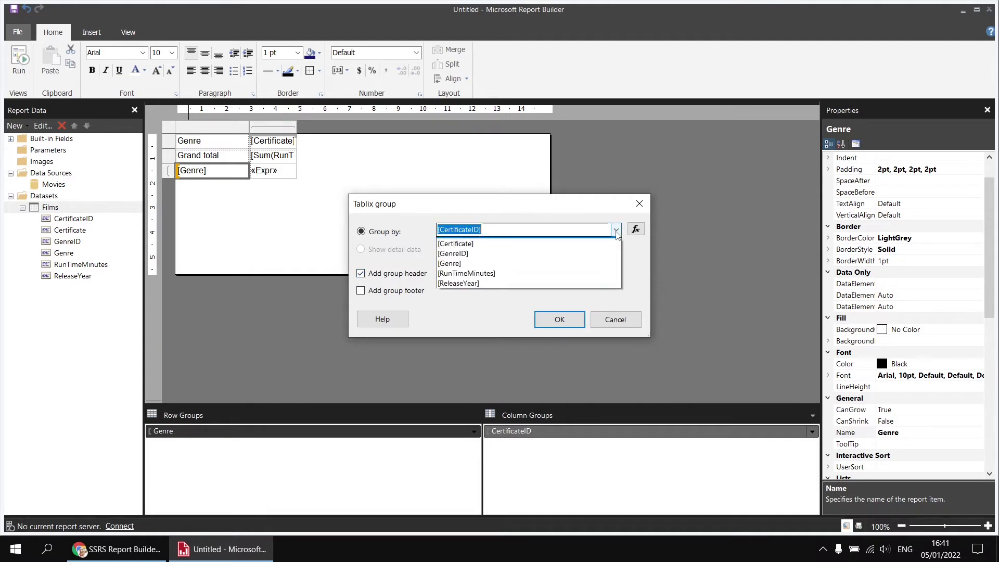
pyautogui.click(479, 283)
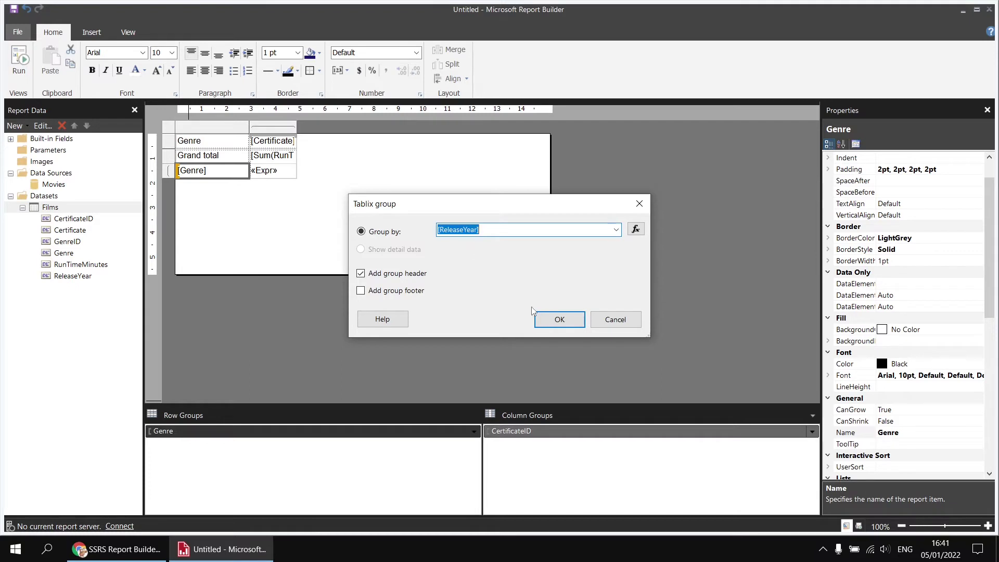
pyautogui.click(555, 324)
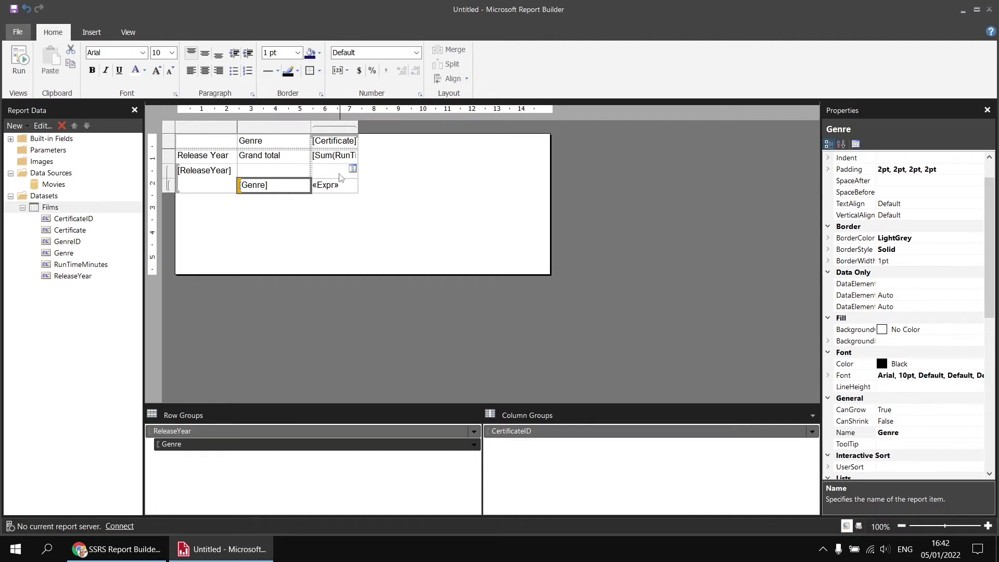
# Show the sum of RunTimeMinutes in the ReleaseYear header row's data cell and label the row "Year total"
pyautogui.click(353, 171)
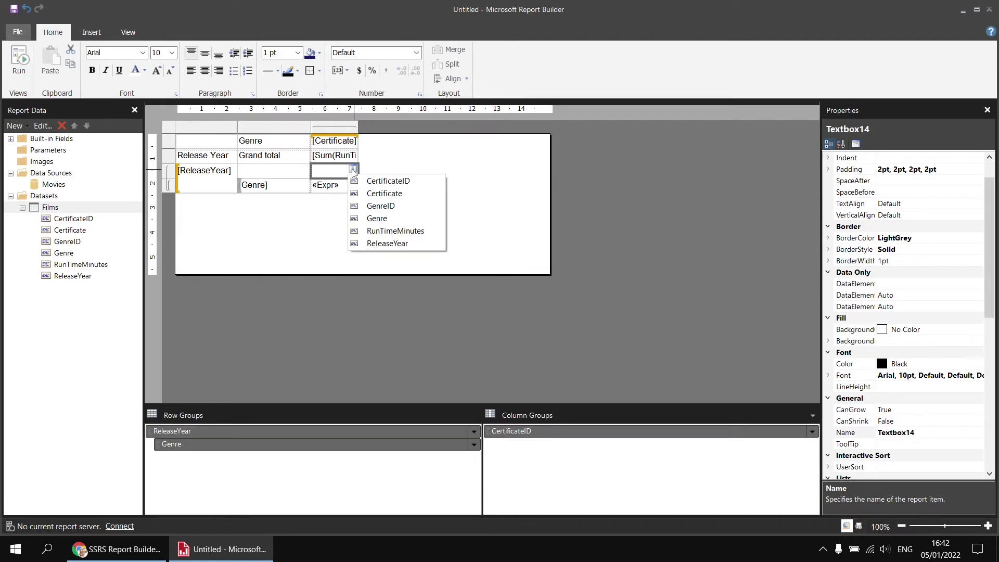
pyautogui.click(402, 232)
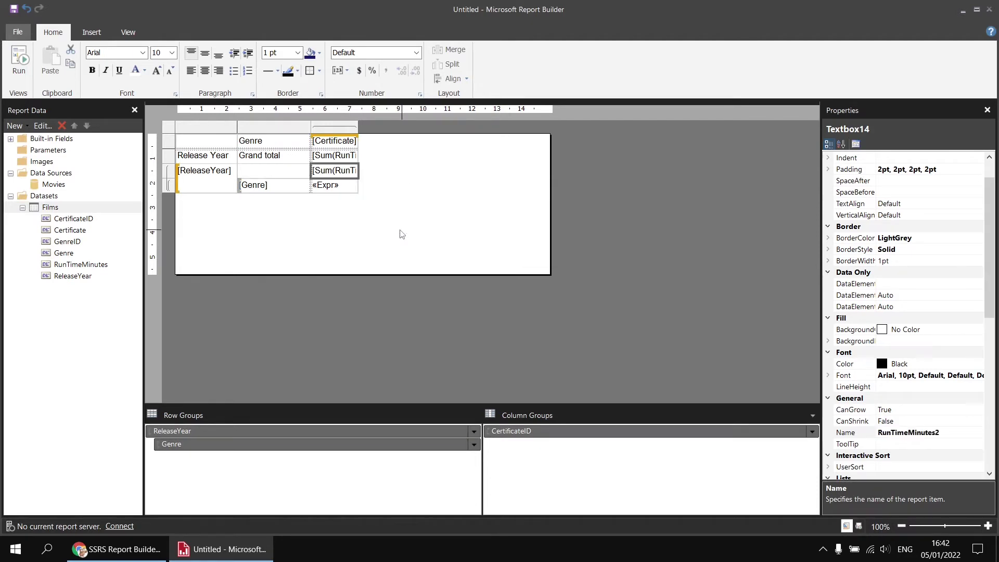
pyautogui.click(282, 173)
pyautogui.write('Year total')
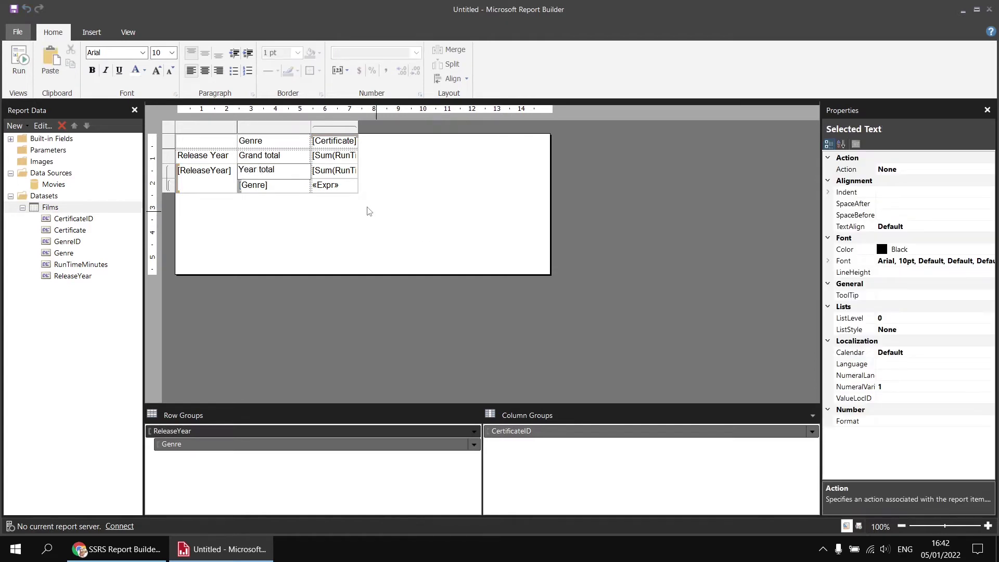
# Move the "Release Year" label from the Grand total row to the empty cell beside the Genre heading
pyautogui.click(214, 143)
pyautogui.click(215, 156)
pyautogui.moveTo(227, 156); pyautogui.dragTo(178, 159)
pyautogui.hotkey('ctrl', 'c')
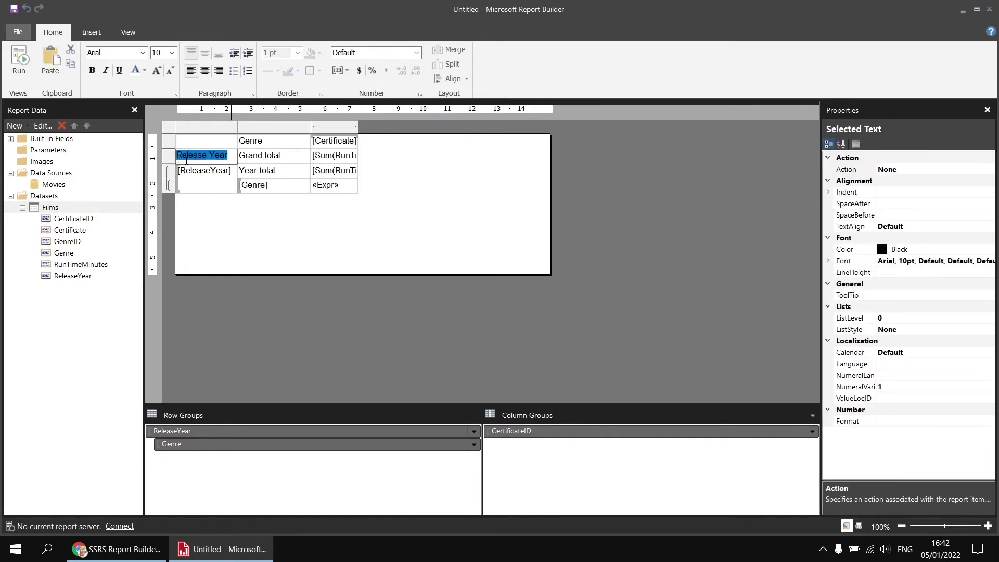
pyautogui.press('Delete')
pyautogui.click(194, 143)
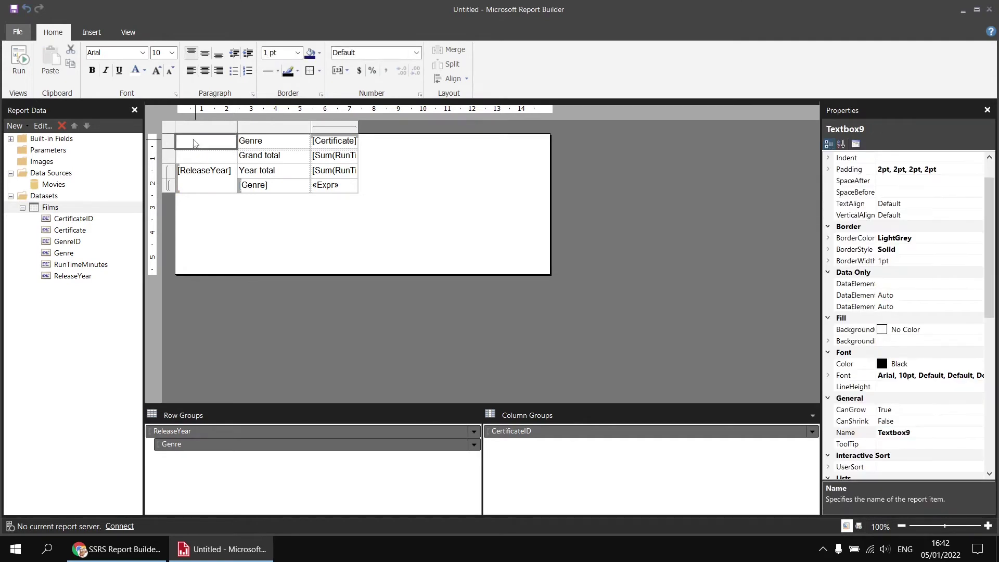
pyautogui.click(193, 143)
pyautogui.hotkey('ctrl', 'v')
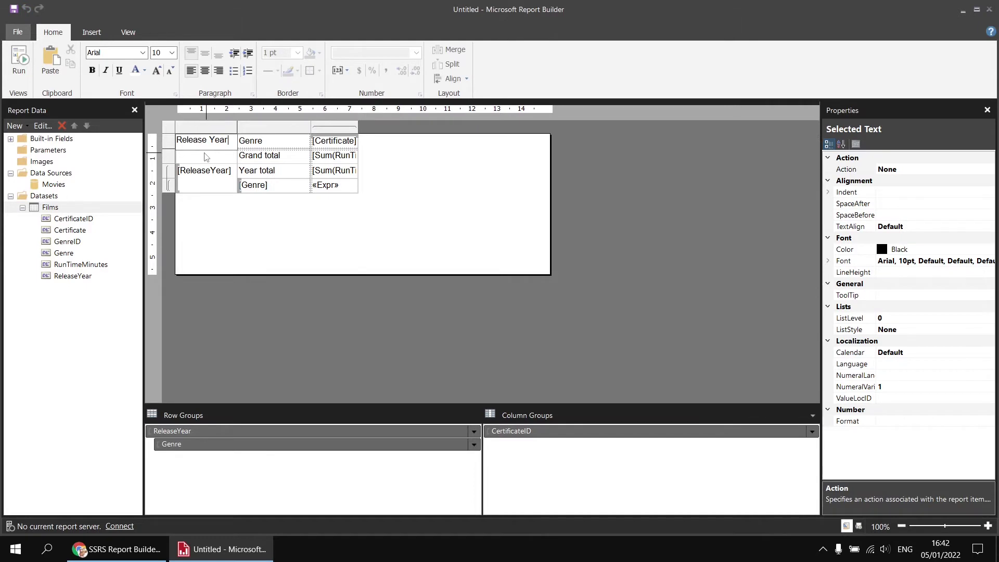
pyautogui.click(206, 157)
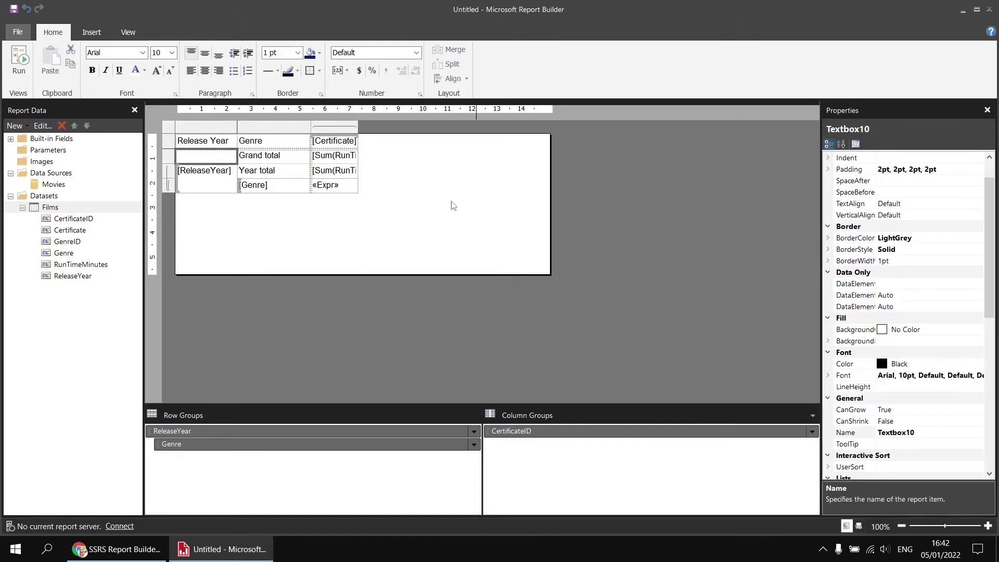
# Give the column heading row a MidnightBlue background and white text
pyautogui.click(168, 142)
pyautogui.click(319, 53)
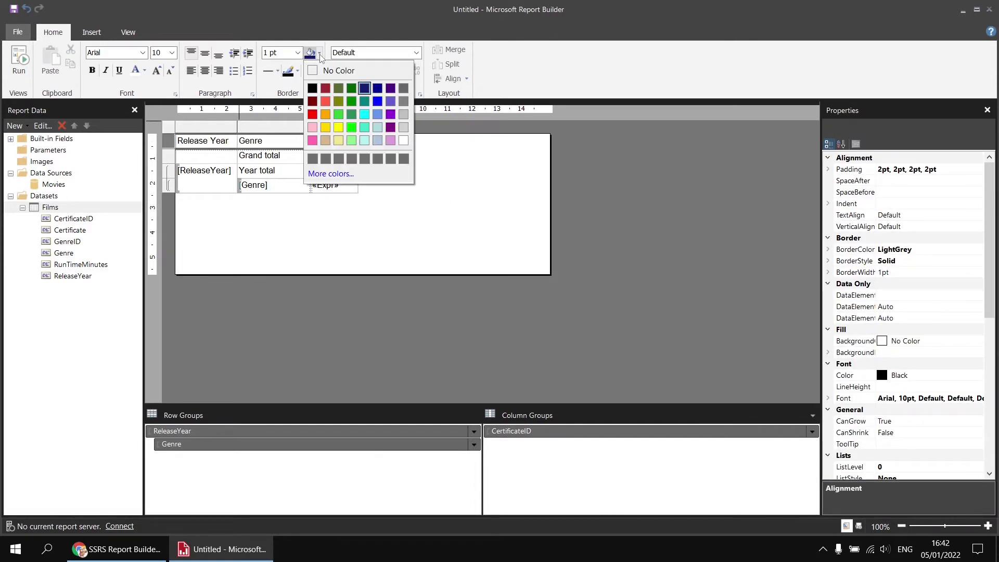
pyautogui.click(365, 88)
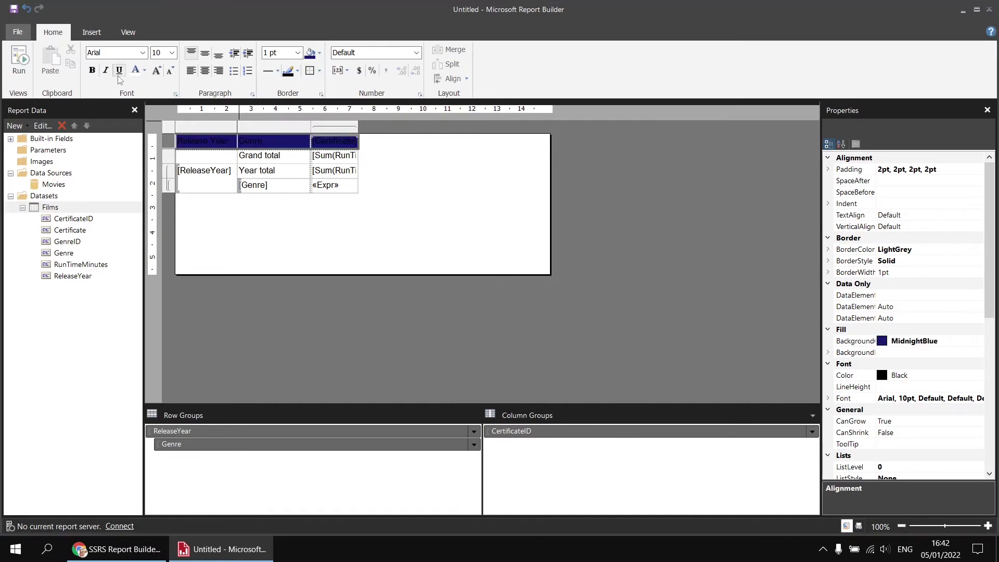
pyautogui.click(135, 73)
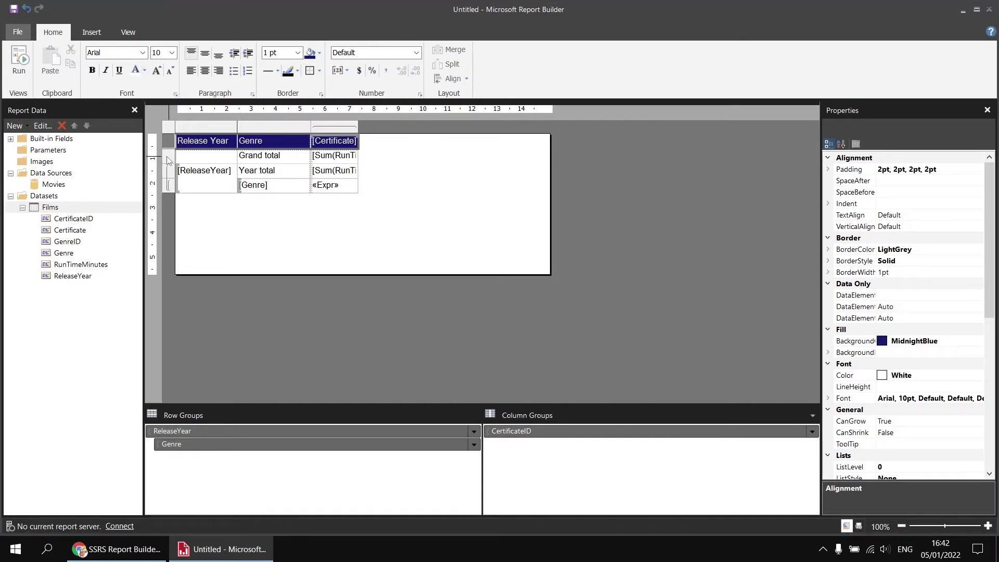
# Give the Grand total row a SlateBlue background and white text
pyautogui.click(168, 160)
pyautogui.click(312, 53)
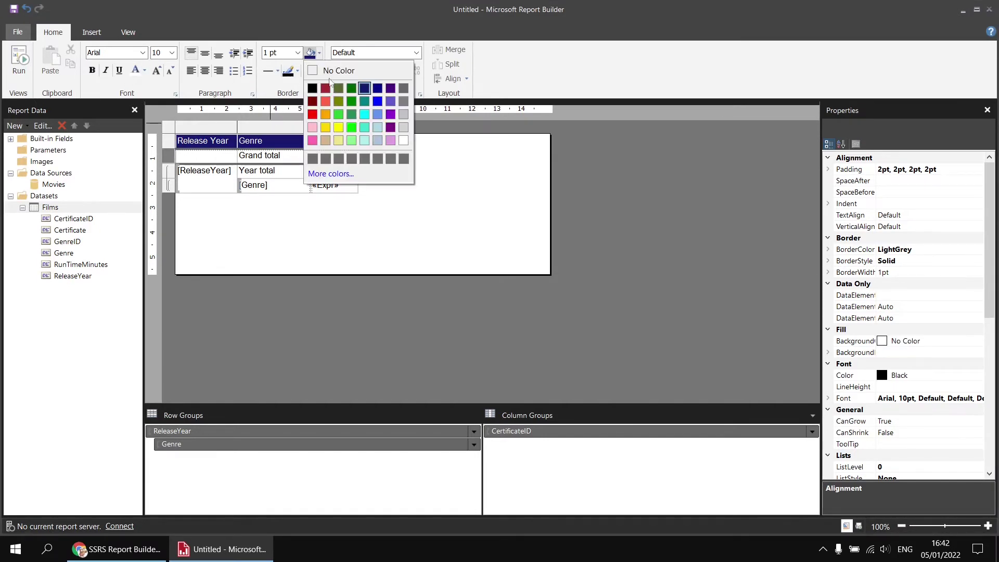
pyautogui.click(391, 101)
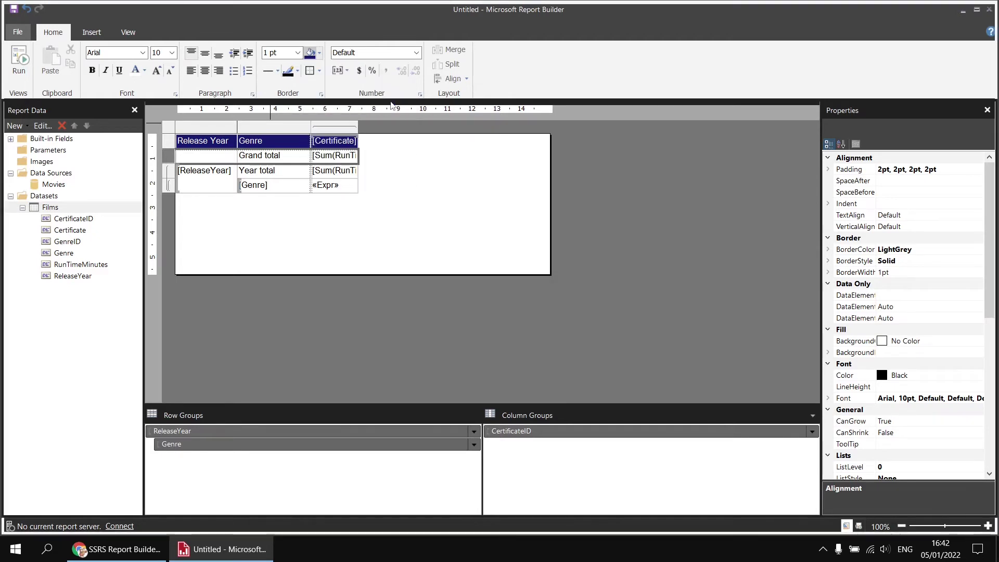
pyautogui.click(135, 70)
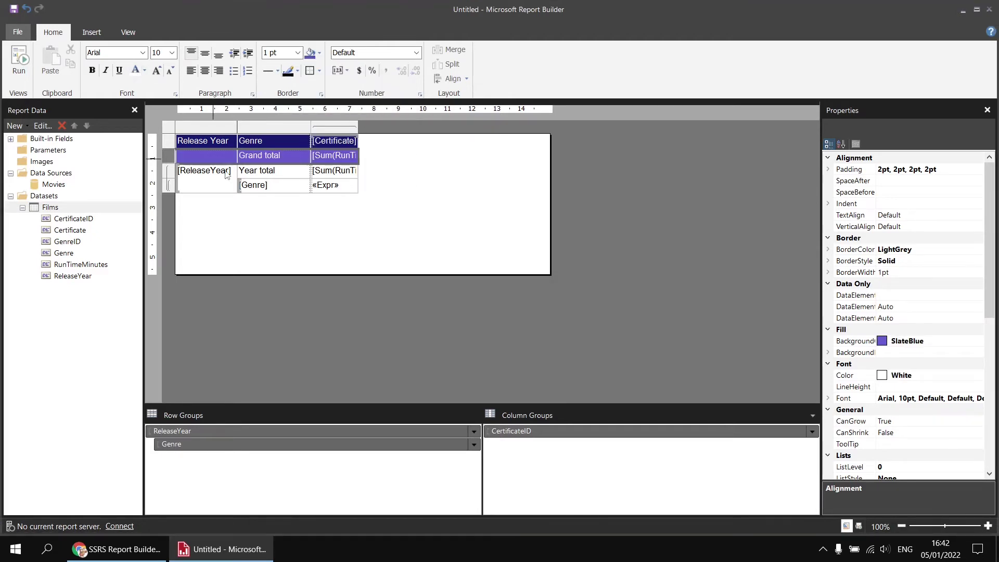
# Fill the Year total row and ReleaseYear cell with LightSteelBlue and run the report
pyautogui.click(170, 172)
pyautogui.click(319, 53)
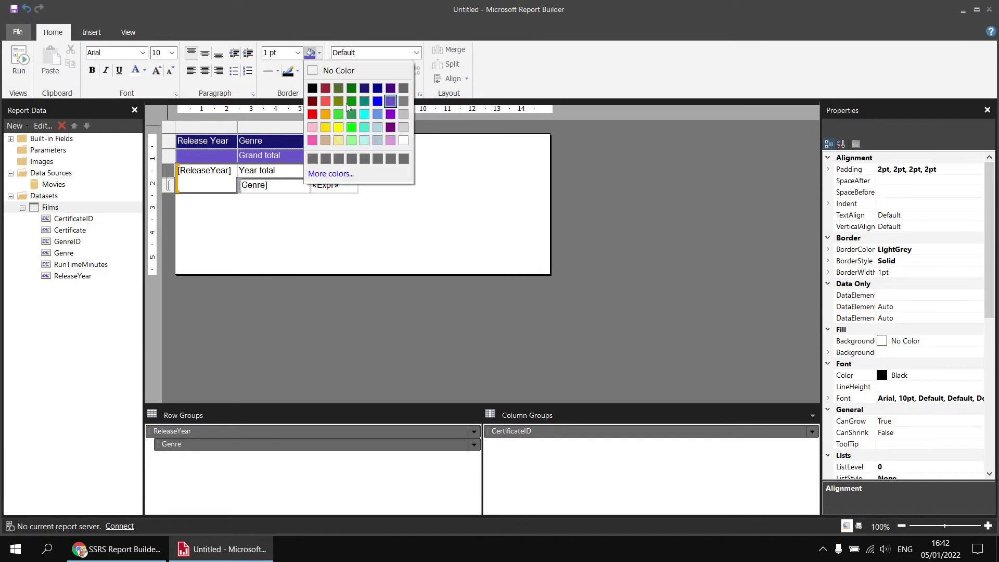
pyautogui.click(376, 145)
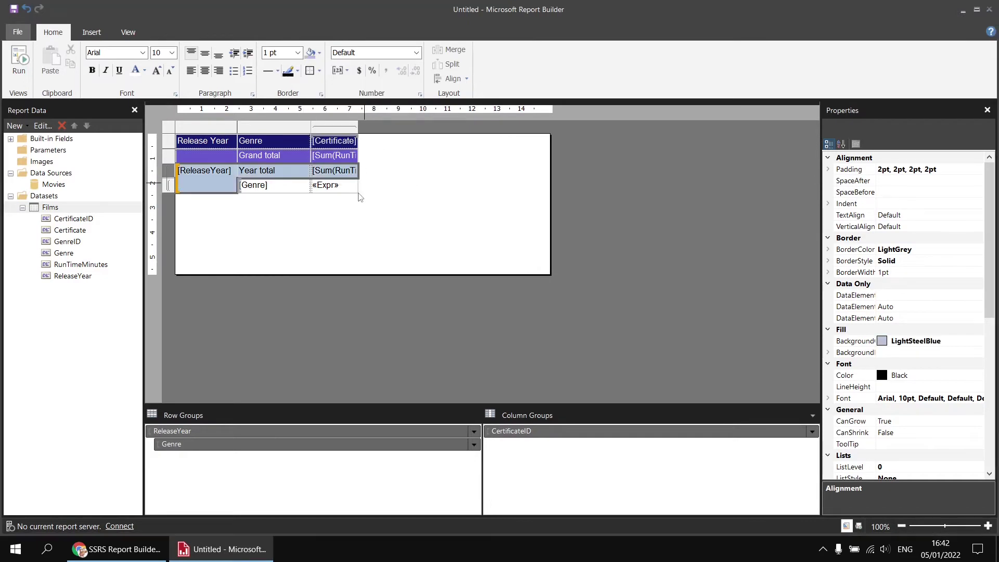
pyautogui.click(20, 61)
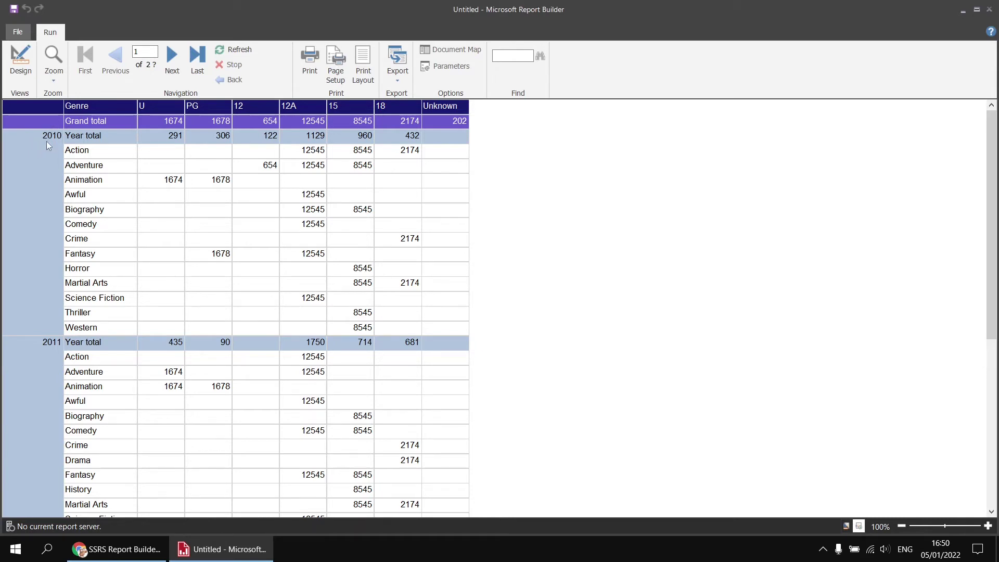
# Change the scope of the second Sum in the genre-level certificate cell's expression to "ReleaseYear"
pyautogui.click(20, 60)
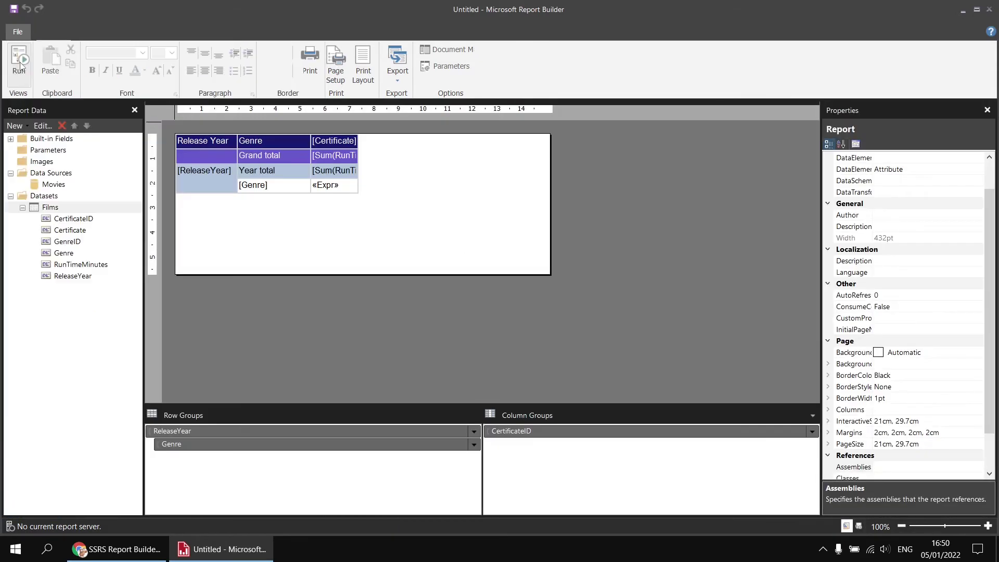
pyautogui.rightClick(337, 192)
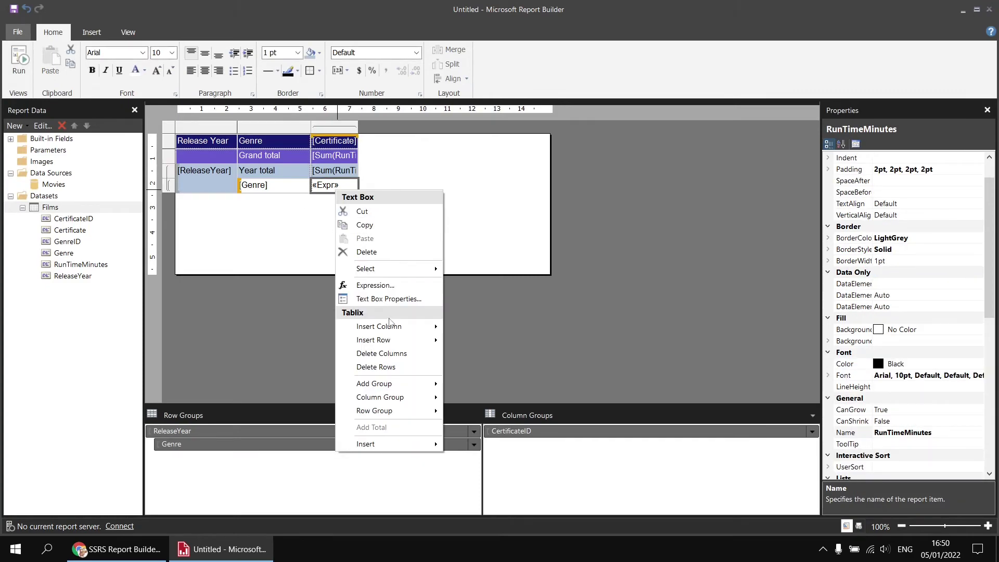
pyautogui.click(376, 285)
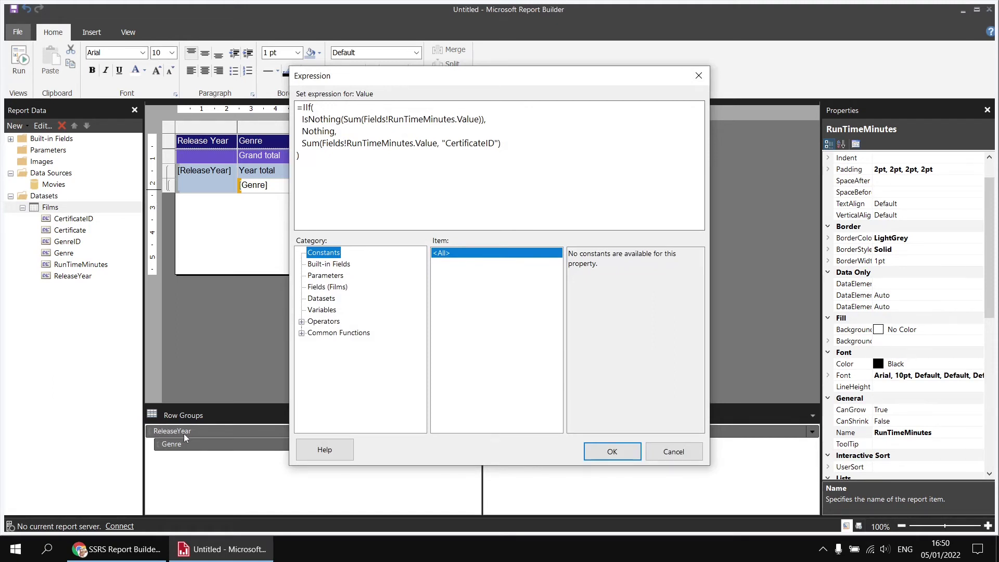
pyautogui.moveTo(446, 144); pyautogui.dragTo(494, 144)
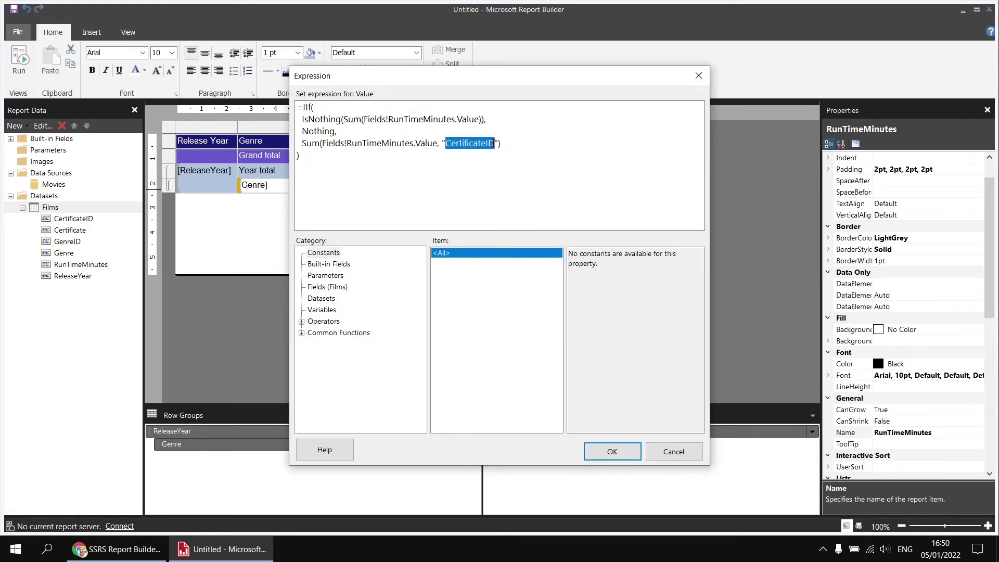
pyautogui.write('ReleaseY')
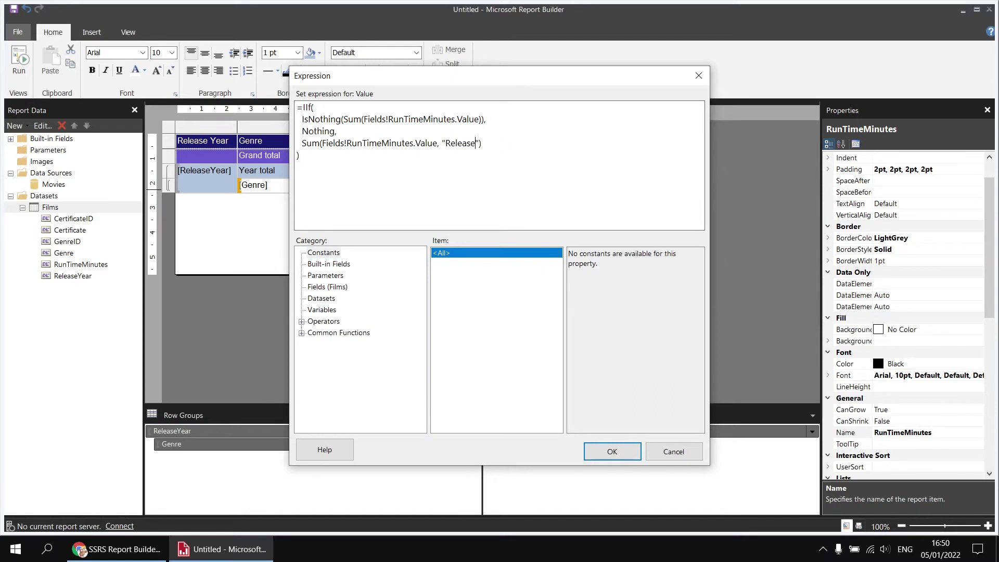
pyautogui.write('ear')
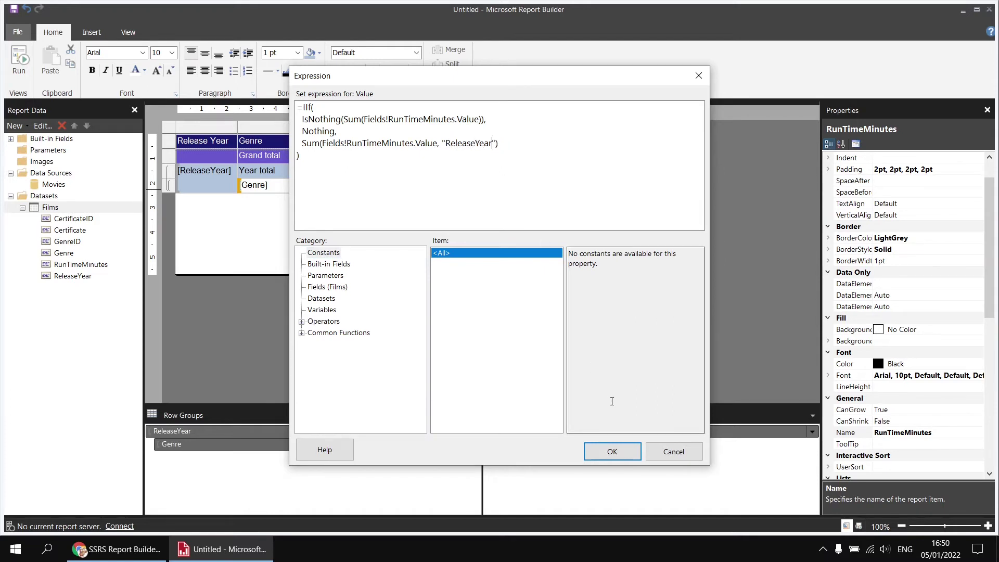
pyautogui.click(611, 452)
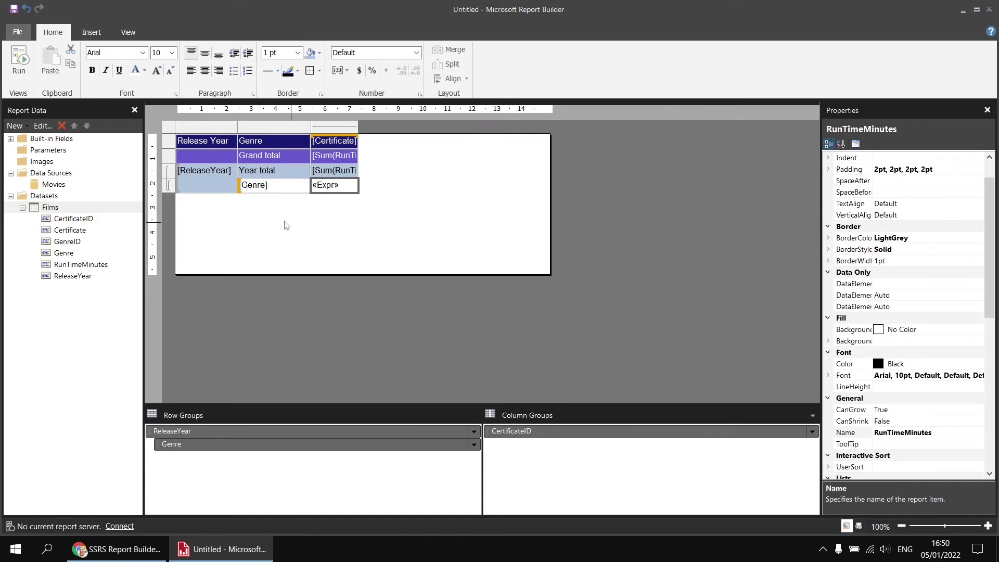
# Reapply the Arial font to the "Release Year" heading cell and run the report
pyautogui.click(209, 146)
pyautogui.click(142, 53)
pyautogui.click(129, 73)
pyautogui.click(142, 52)
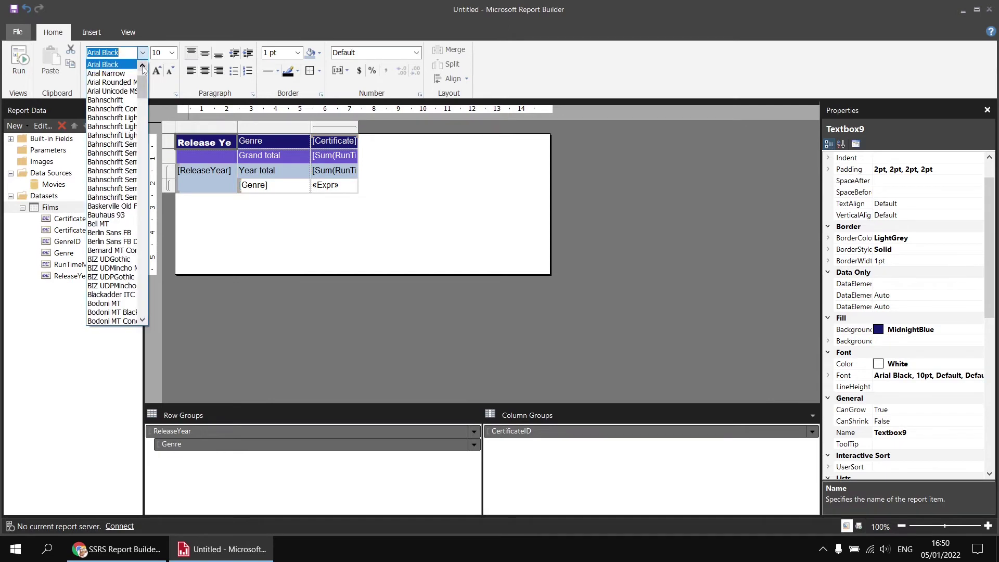
pyautogui.click(125, 65)
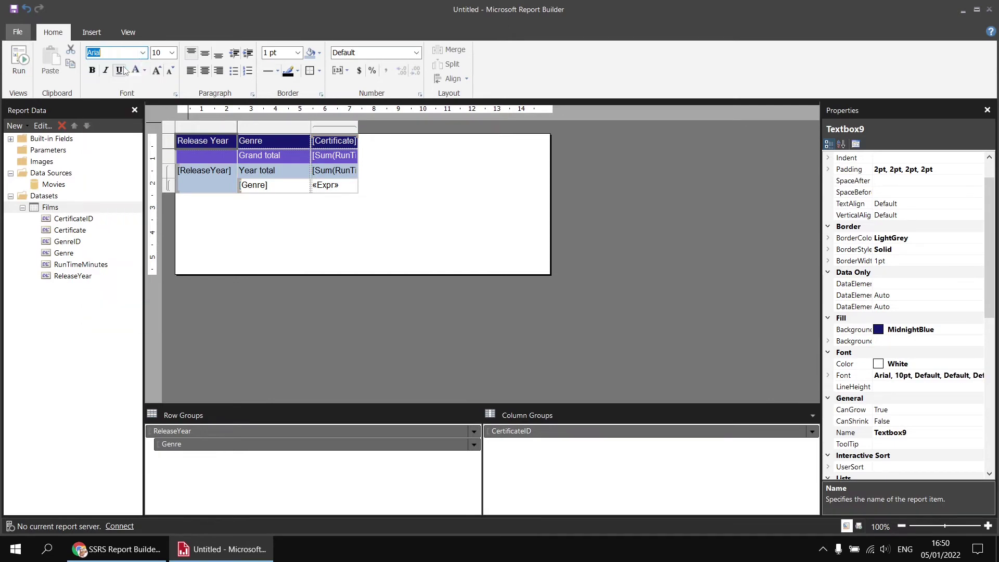
pyautogui.click(20, 66)
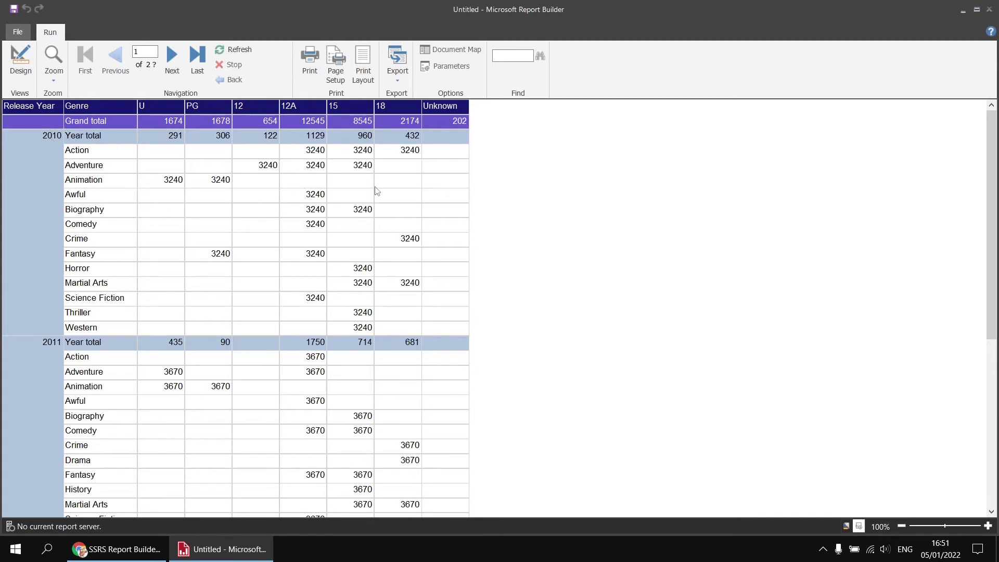
# Insert a new matrix column outside the certificate column group, to the right of it
pyautogui.click(21, 63)
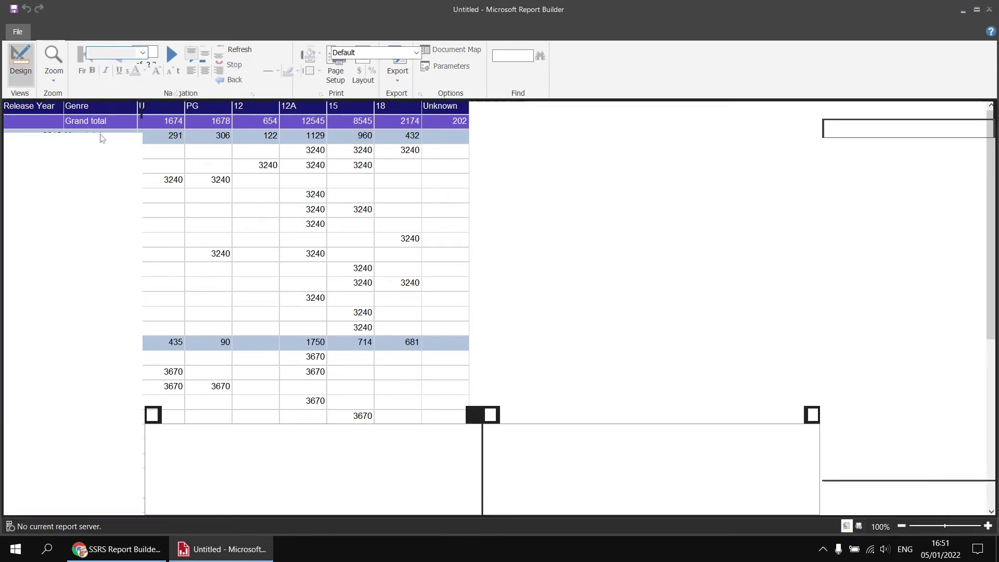
pyautogui.rightClick(339, 191)
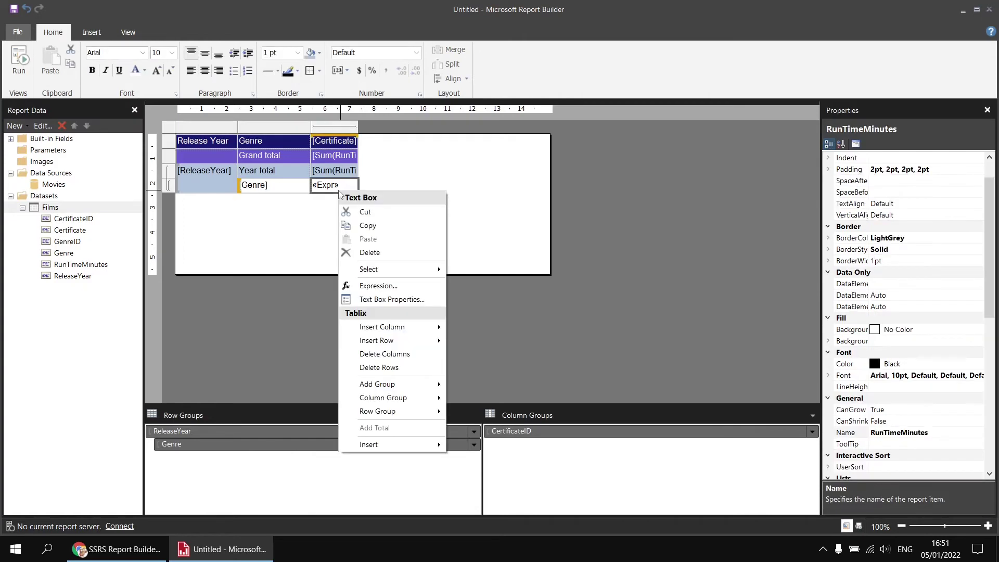
pyautogui.moveTo(421, 327)
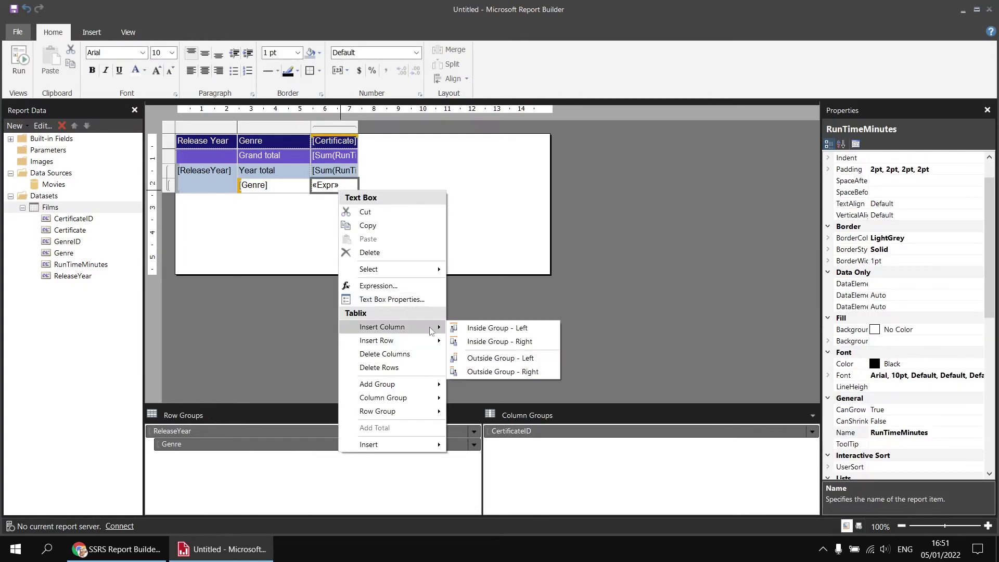
pyautogui.click(482, 372)
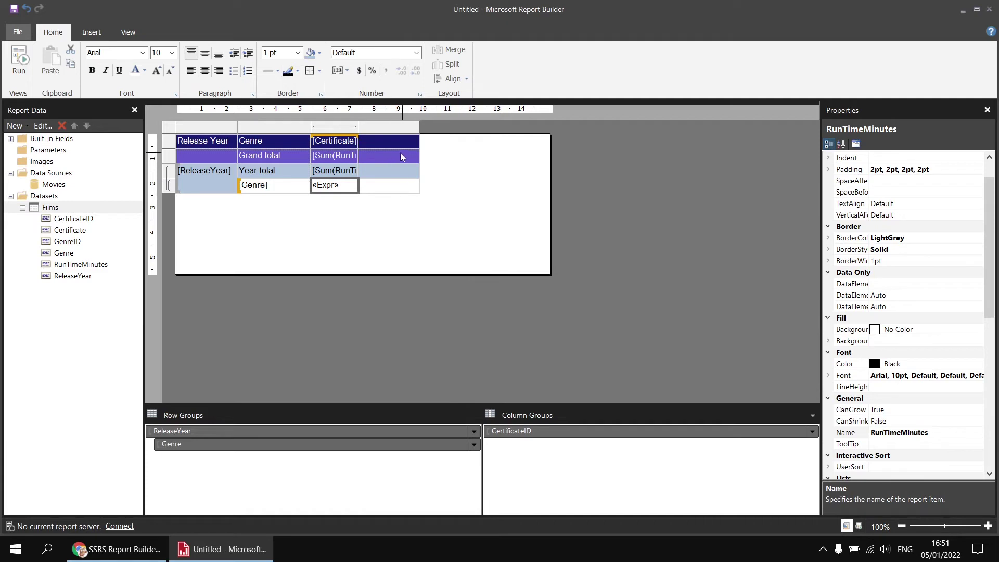
# Add the RunTimeMinutes field to the new column's Year total and Genre row cells and run the report
pyautogui.click(405, 172)
pyautogui.click(415, 170)
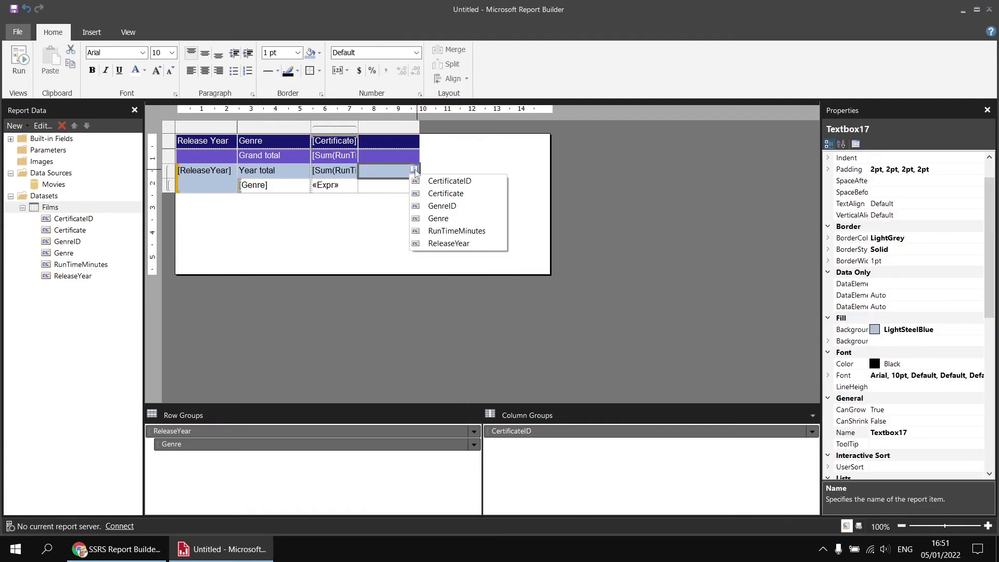
pyautogui.click(449, 231)
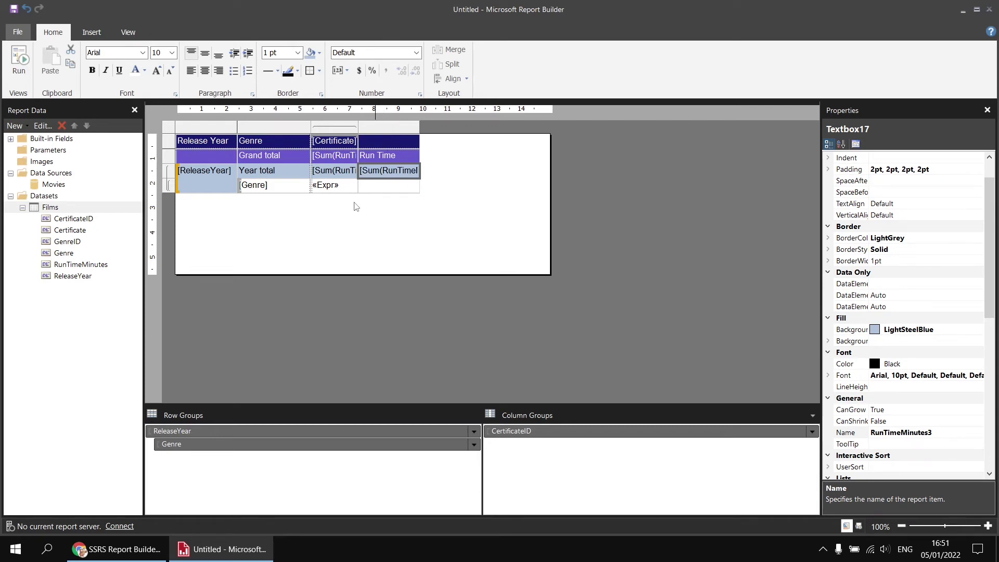
pyautogui.moveTo(404, 187)
pyautogui.click(414, 184)
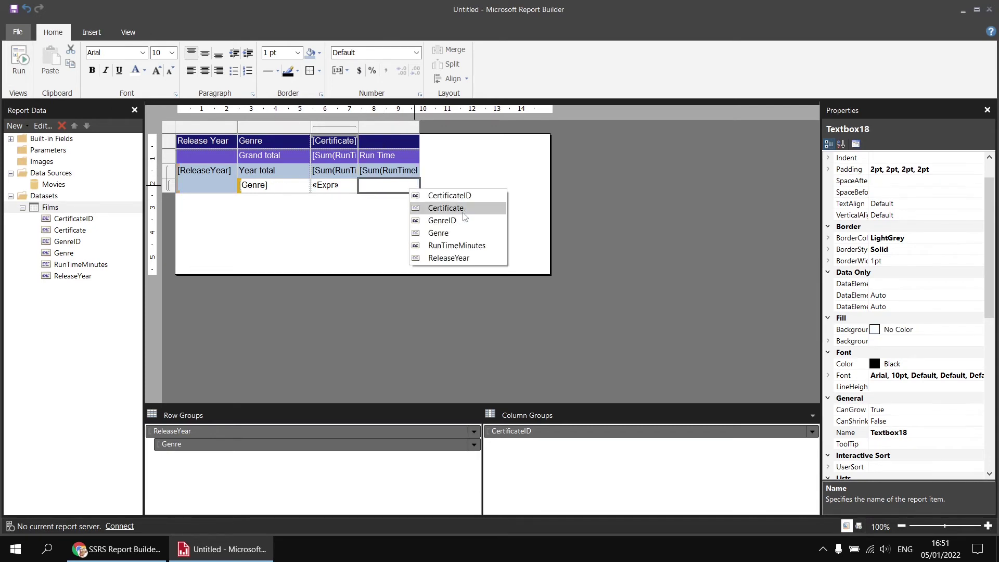
pyautogui.click(466, 246)
pyautogui.click(19, 62)
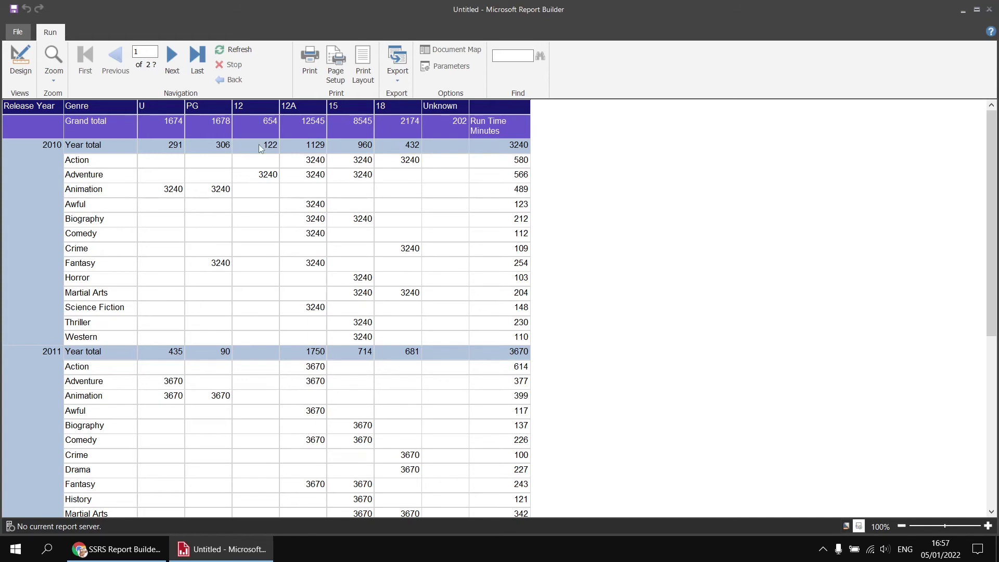
# Rename the Year total row's text box in the certificate column as YearCertificateTotal and copy that name
pyautogui.click(20, 60)
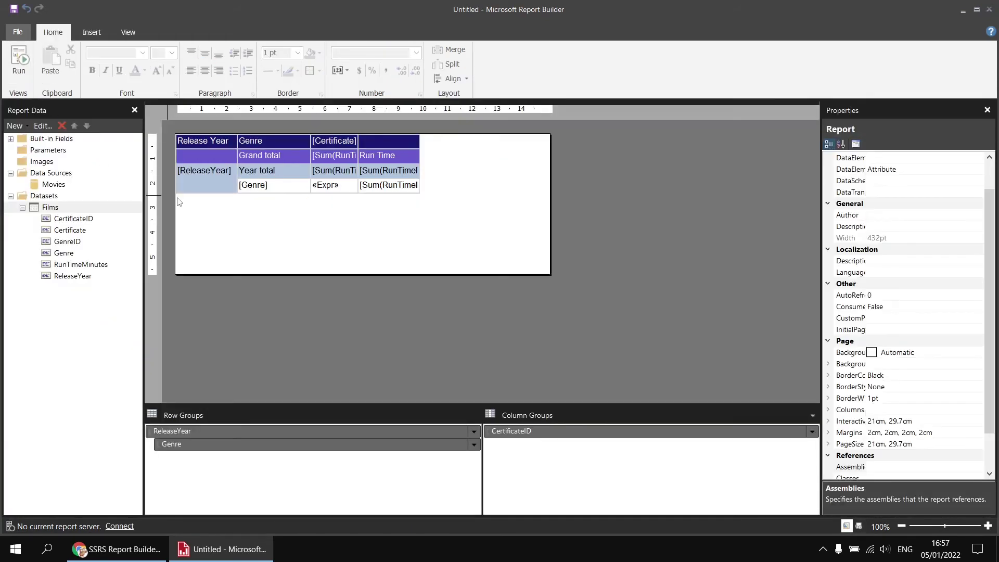
pyautogui.click(326, 176)
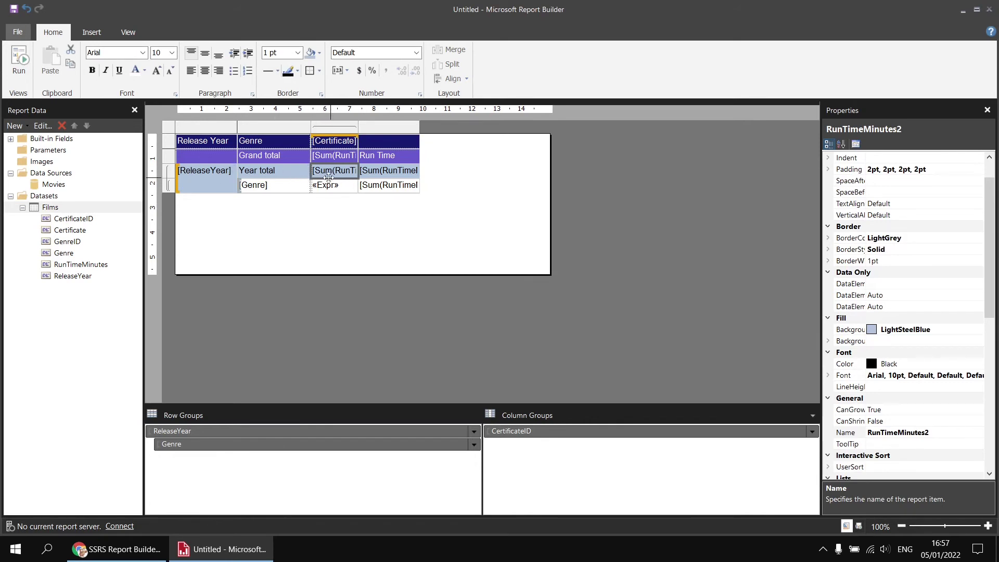
pyautogui.moveTo(866, 228); pyautogui.dragTo(892, 228)
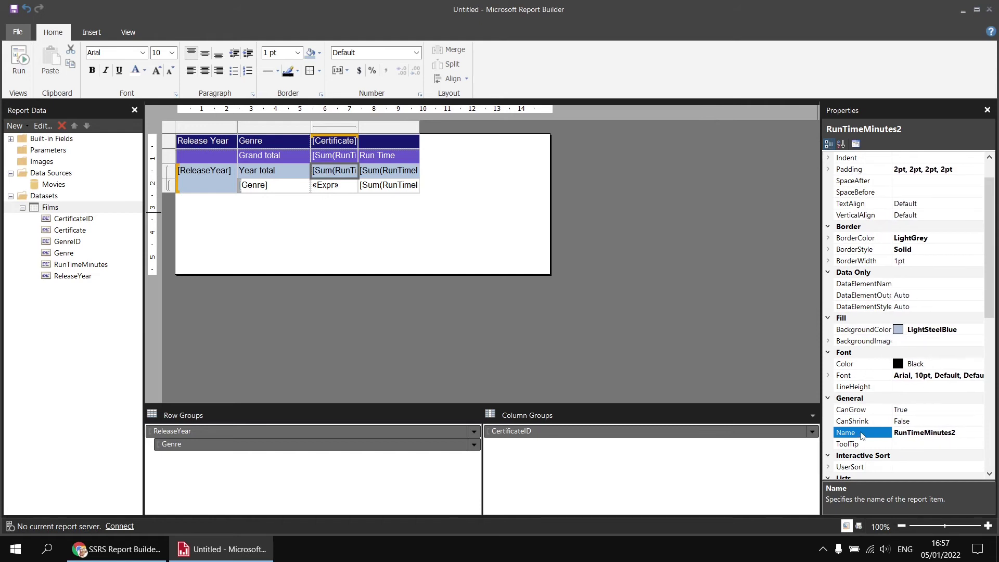
pyautogui.click(909, 433)
pyautogui.moveTo(958, 433); pyautogui.dragTo(894, 435)
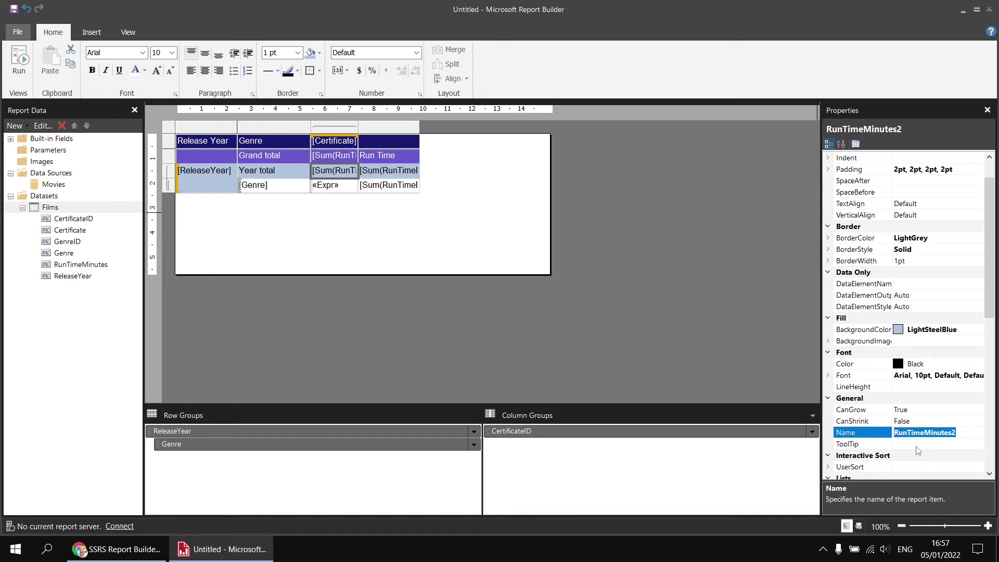
pyautogui.write('YearCertificateTotal')
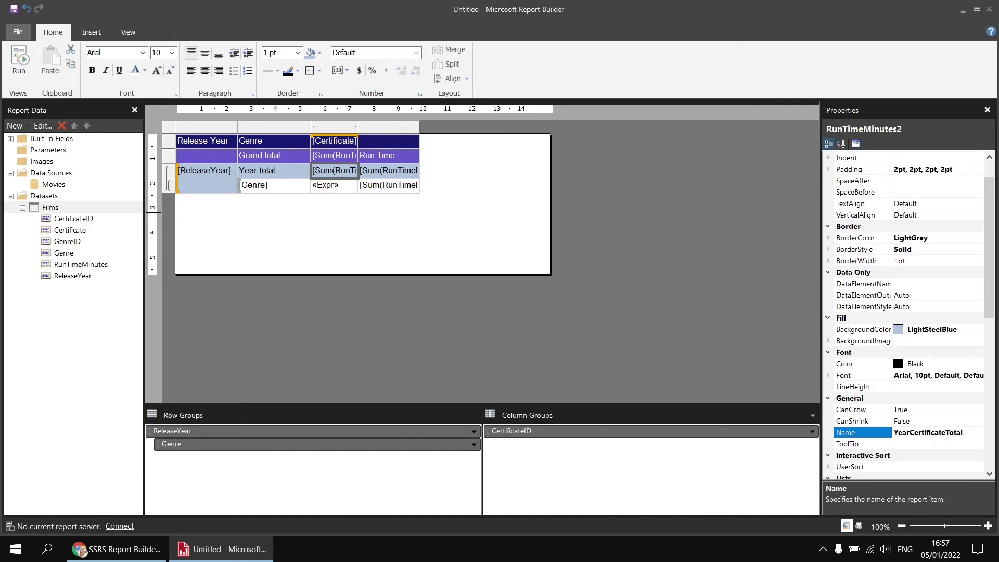
pyautogui.press('Return')
pyautogui.hotkey('ctrl', 'c')
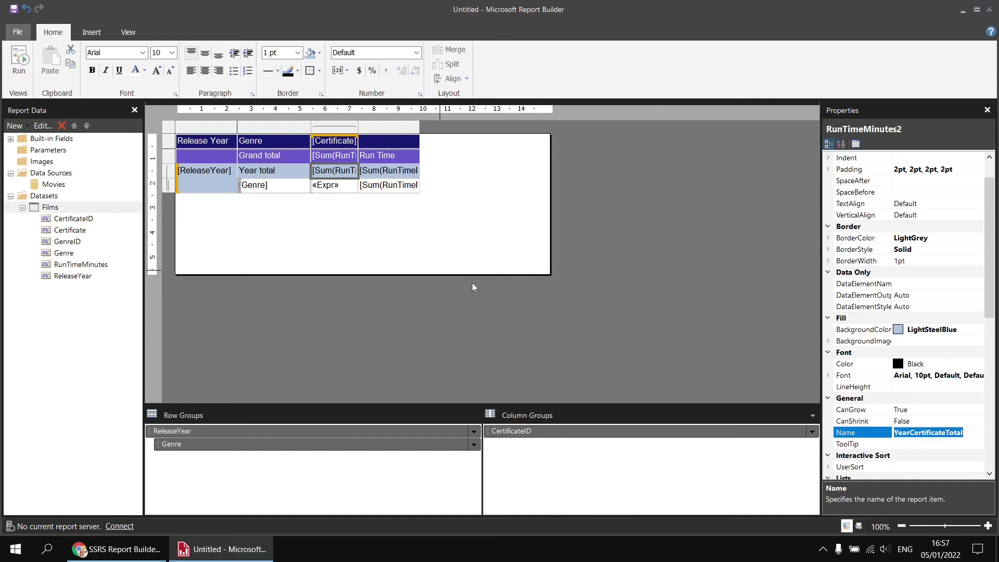
pyautogui.press('Up')
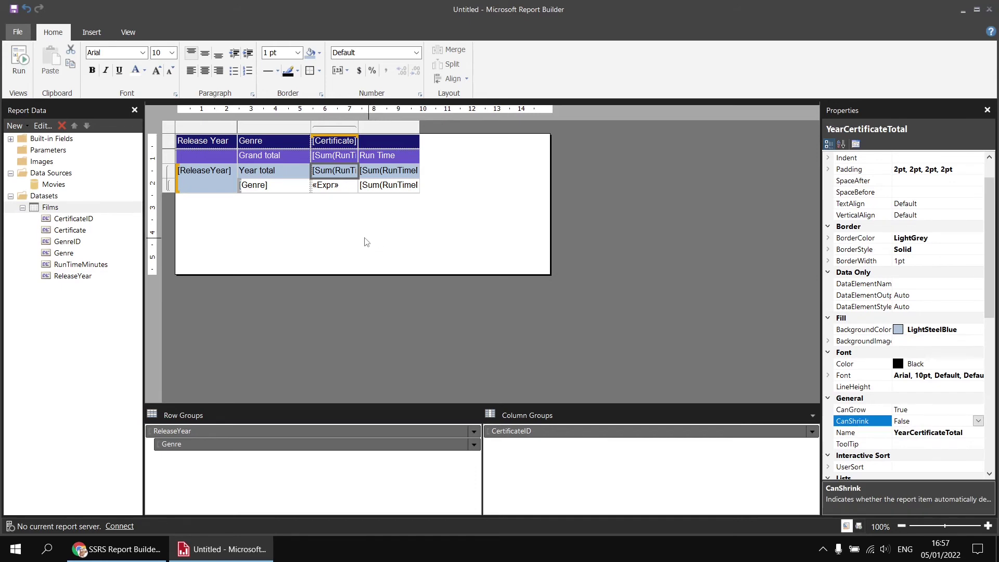
# Replace the scoped Sum in the genre-level certificate cell's expression with ReportItems!YearCertificateTotal.Value and run the report
pyautogui.rightClick(338, 194)
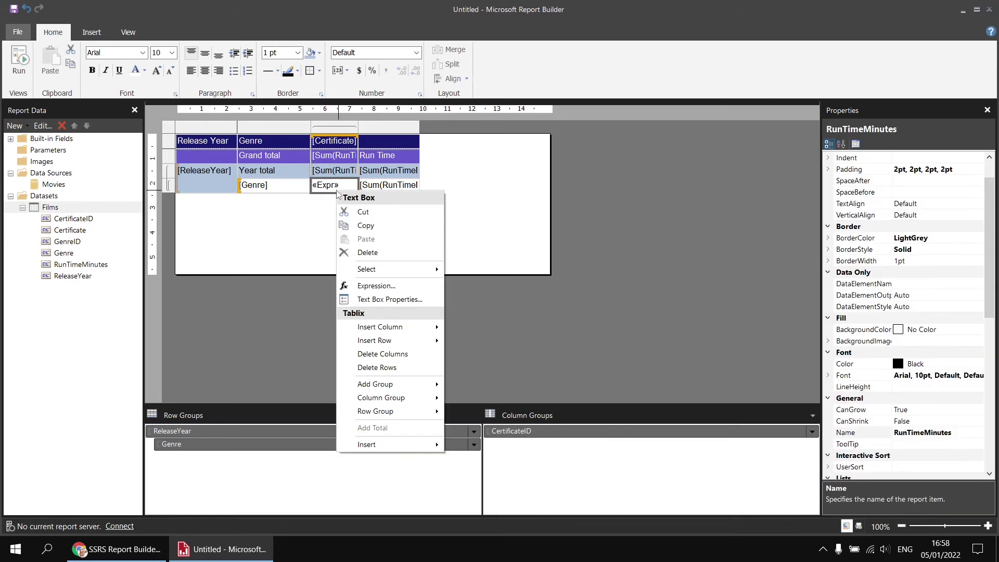
pyautogui.click(393, 287)
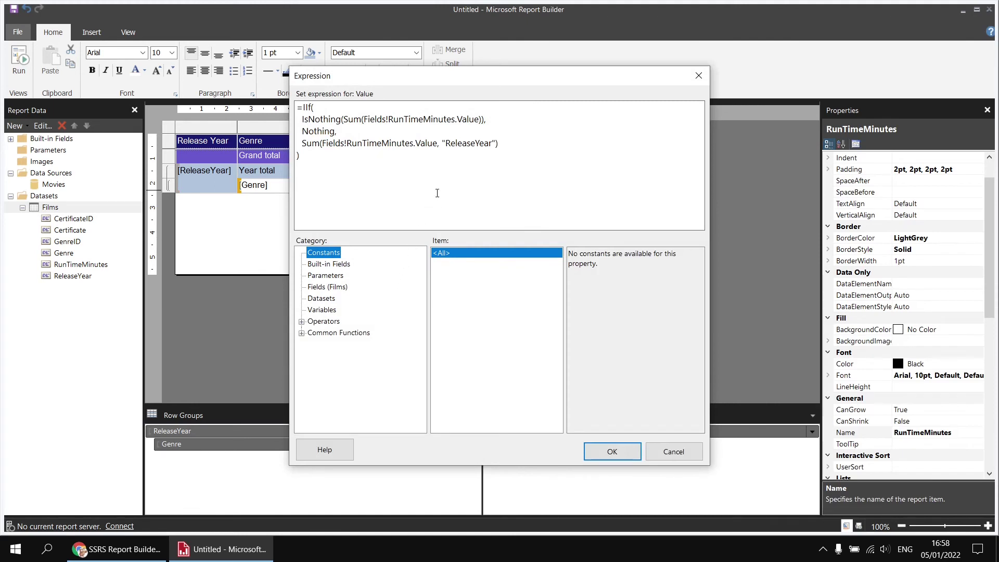
pyautogui.moveTo(303, 144); pyautogui.dragTo(500, 146)
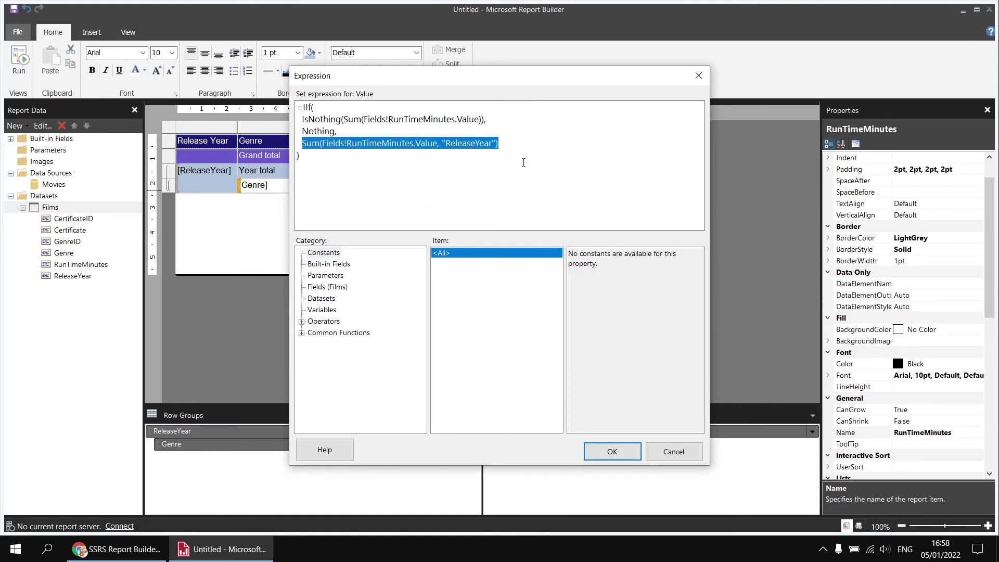
pyautogui.press('Delete')
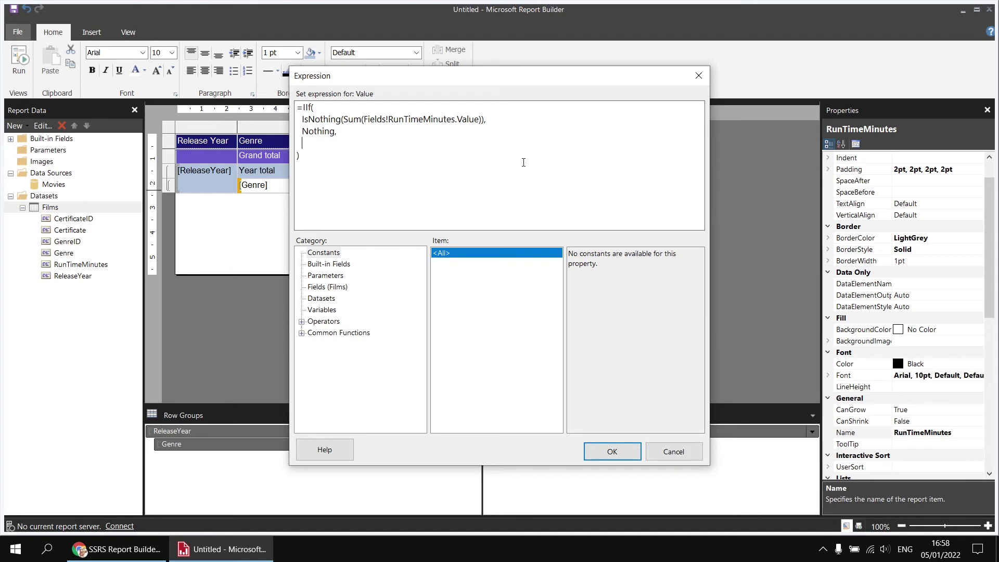
pyautogui.moveTo(419, 76); pyautogui.dragTo(490, 81)
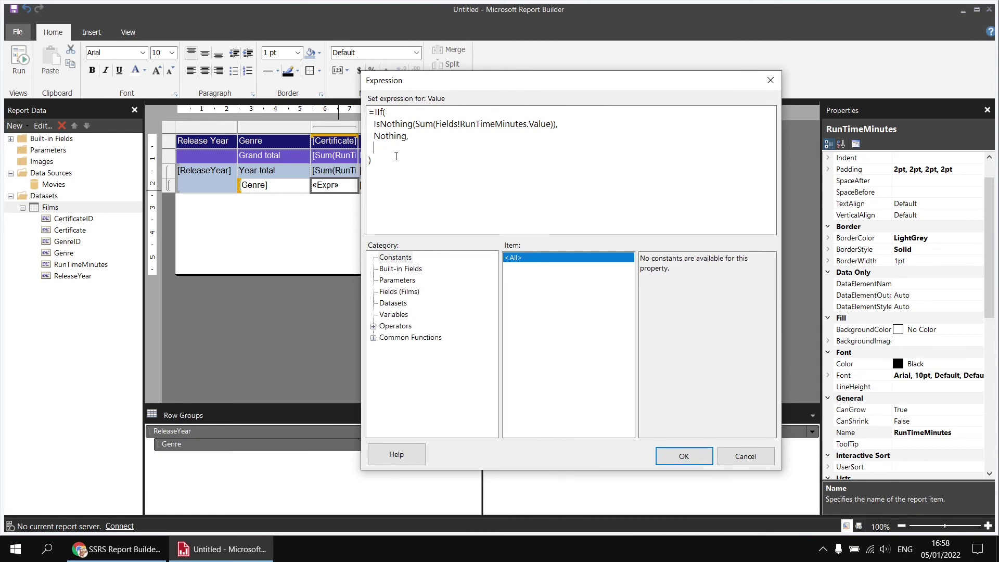
pyautogui.write('Re')
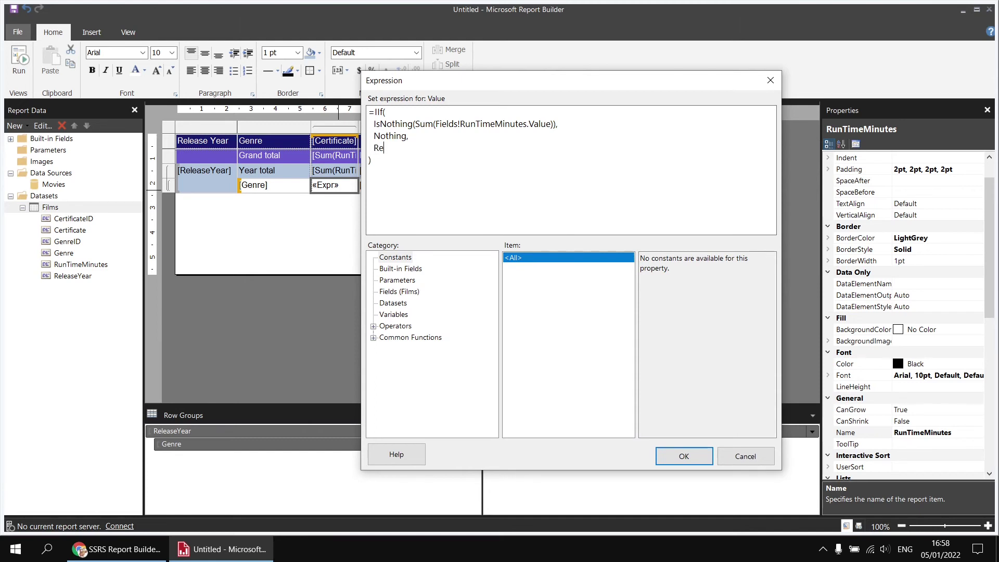
pyautogui.write('portItems!')
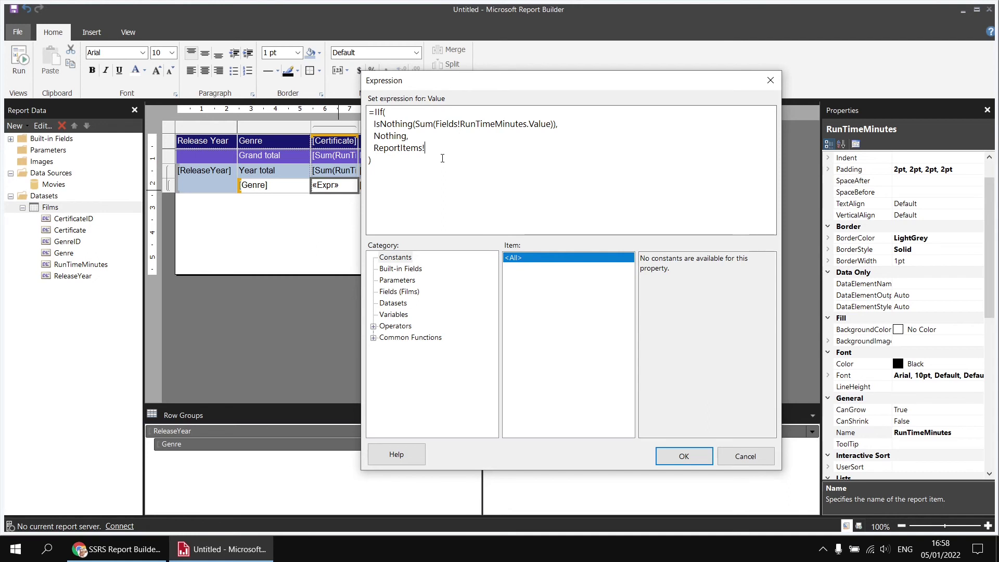
pyautogui.hotkey('ctrl', 'v')
pyautogui.write('.Val')
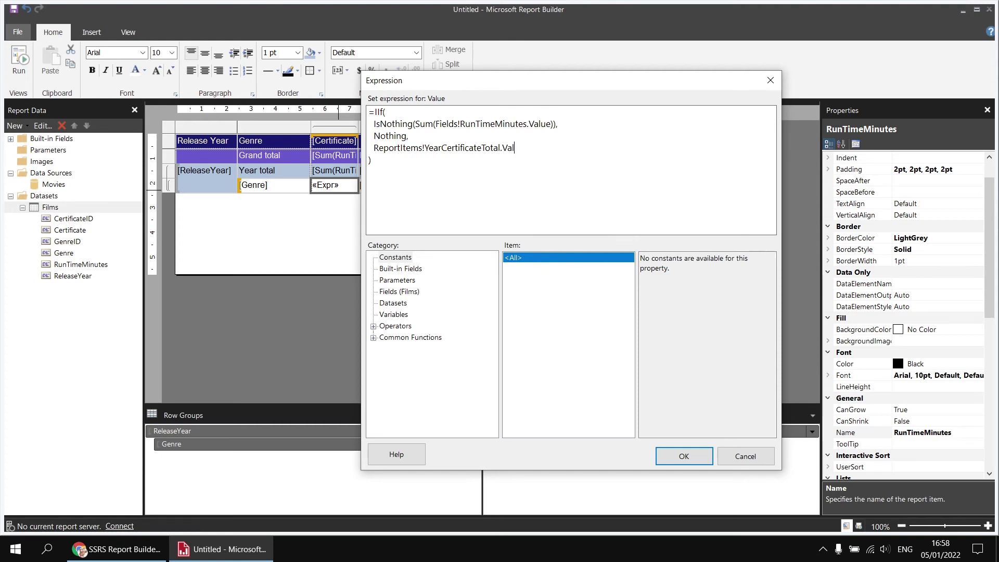
pyautogui.write('ue')
pyautogui.click(686, 451)
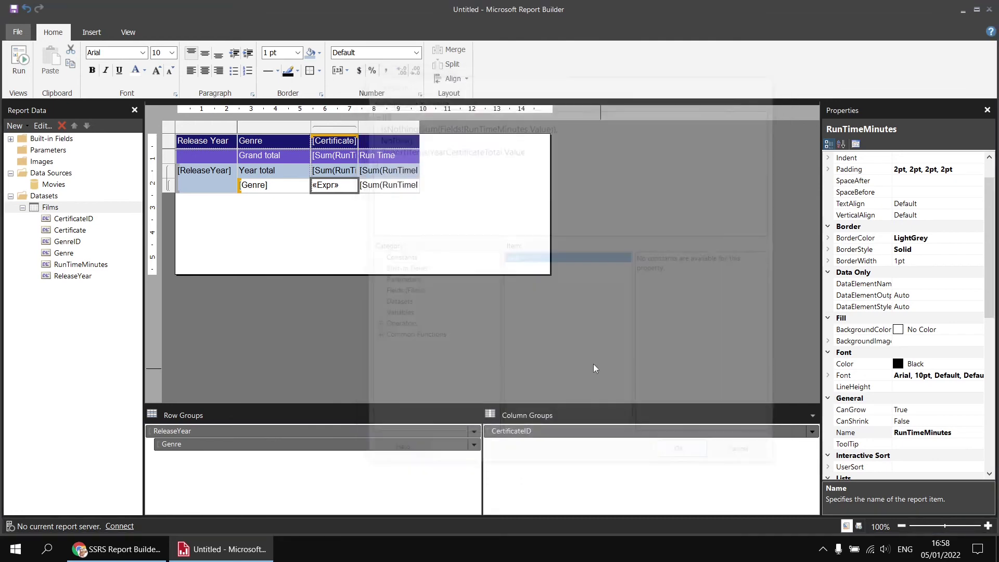
pyautogui.click(18, 60)
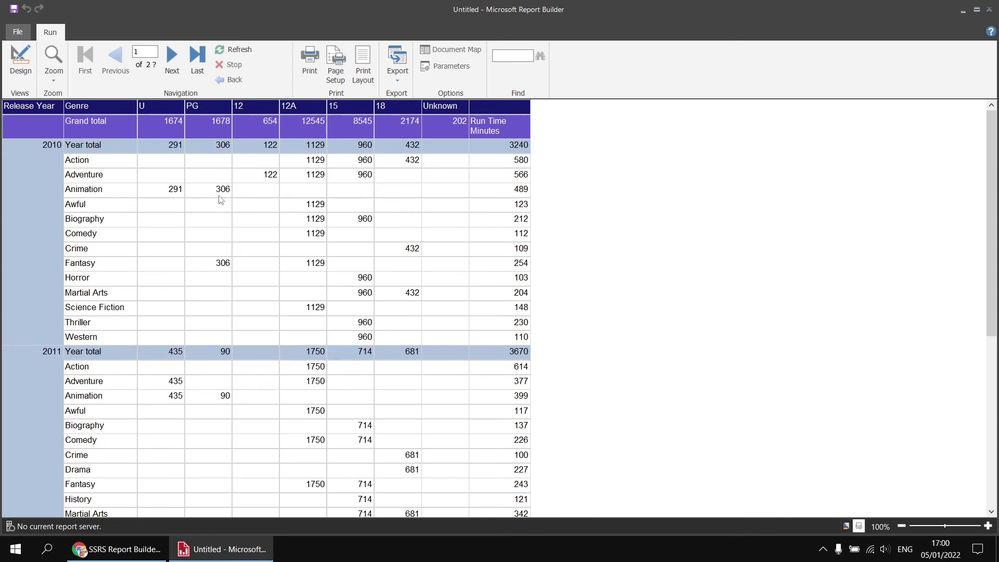
# Change the genre-level certificate cell's IIf result to Sum(Fields!RunTimeMinutes.Value) / ReportItems!YearCertificateTotal.Value
pyautogui.click(20, 58)
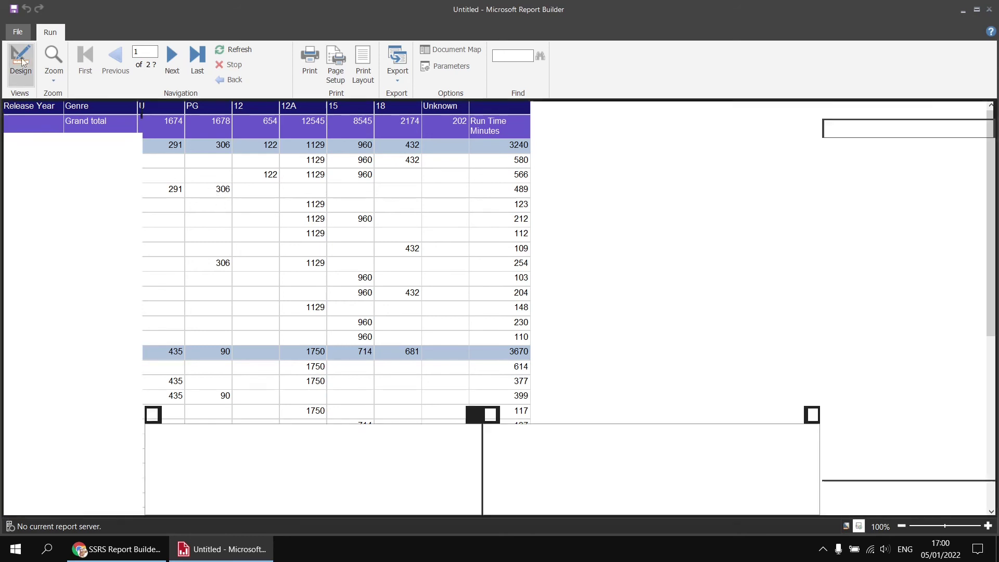
pyautogui.rightClick(336, 191)
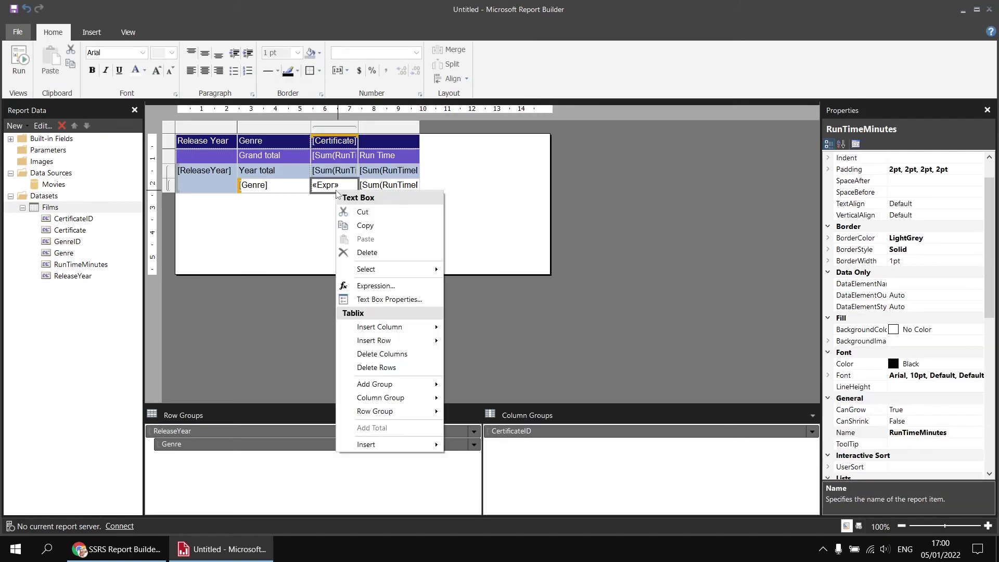
pyautogui.click(376, 285)
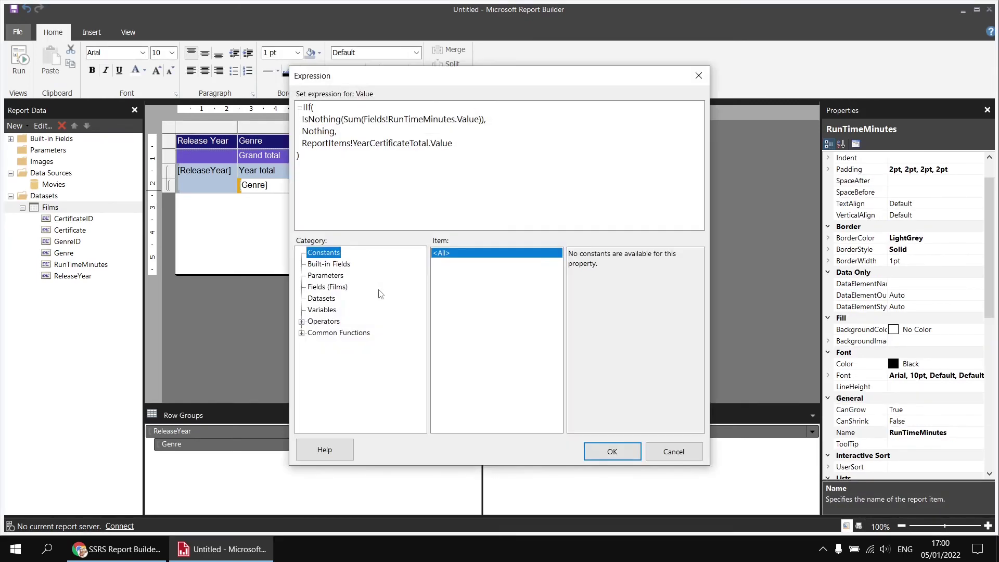
pyautogui.moveTo(344, 121); pyautogui.dragTo(484, 121)
pyautogui.hotkey('ctrl', 'c')
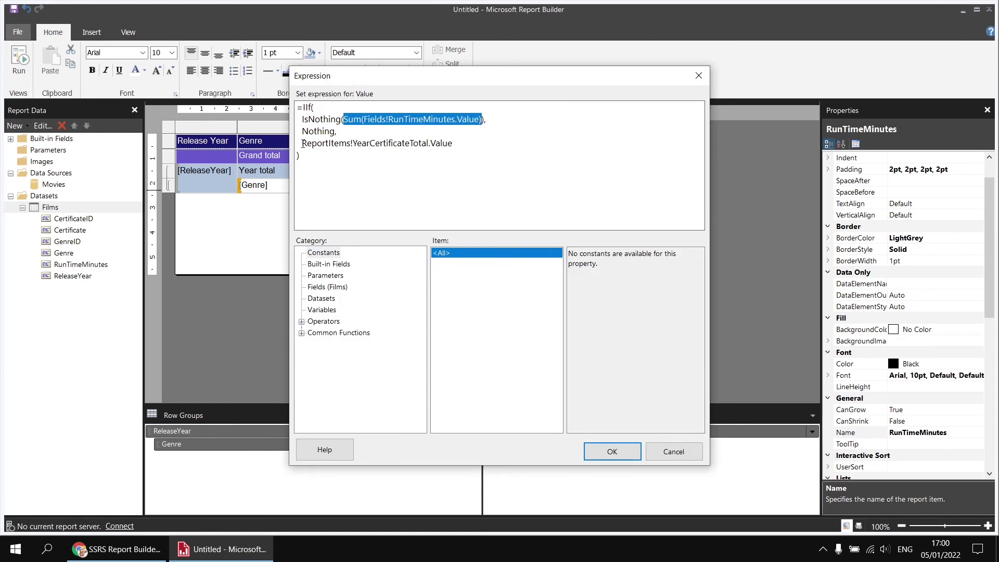
pyautogui.click(303, 143)
pyautogui.hotkey('ctrl', 'v')
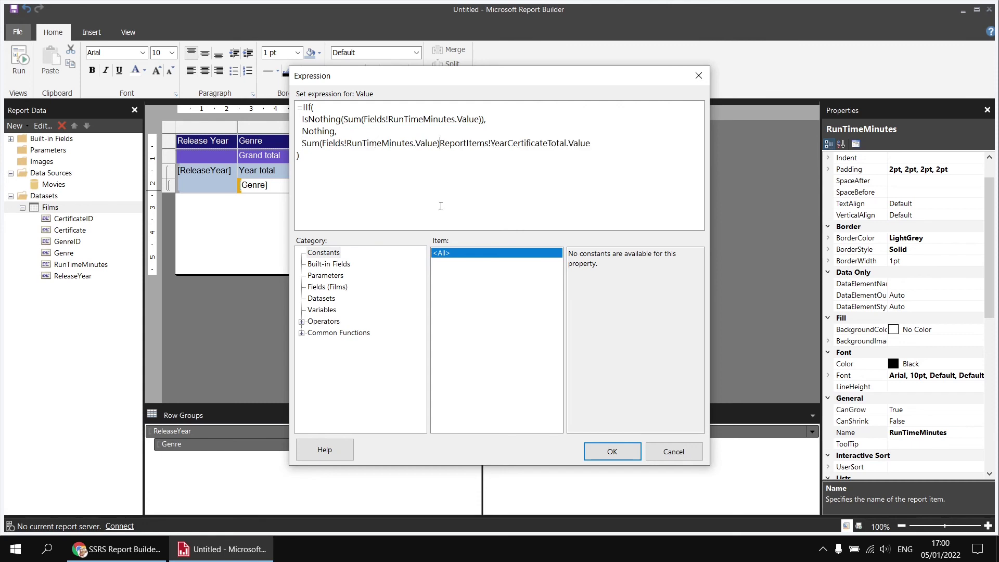
pyautogui.write('/')
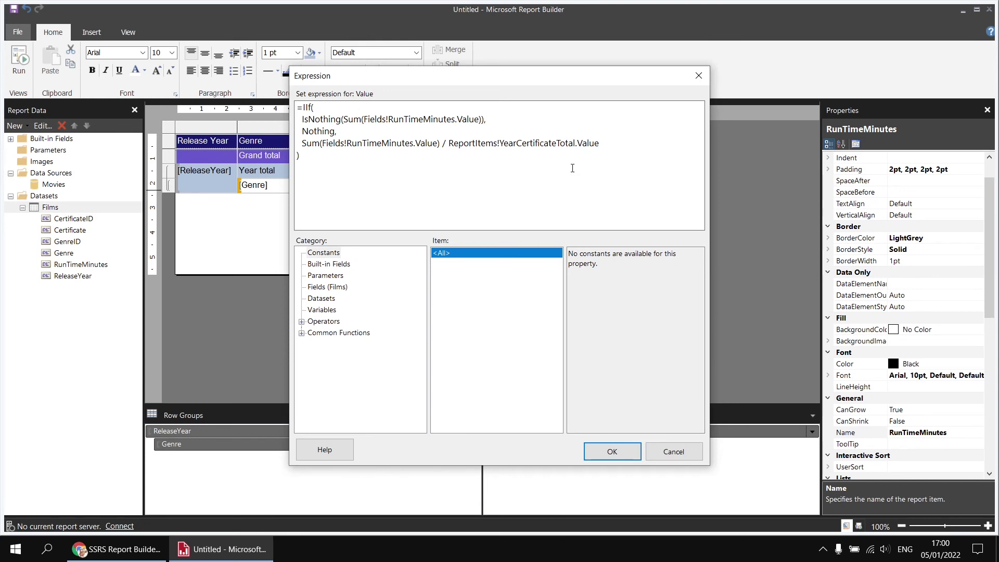
pyautogui.click(612, 451)
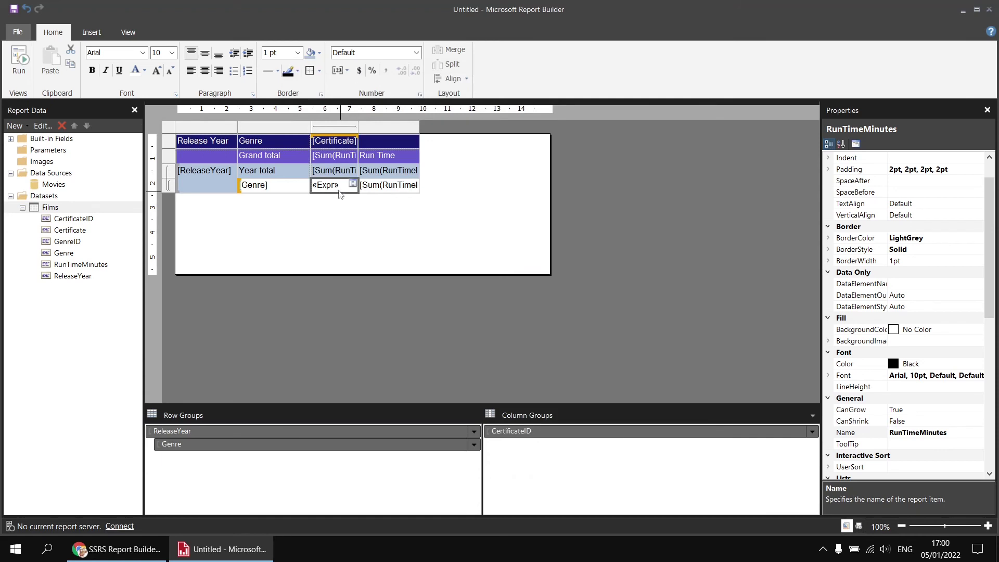
# Format the genre-level certificate cell as a percentage and run the report
pyautogui.click(373, 72)
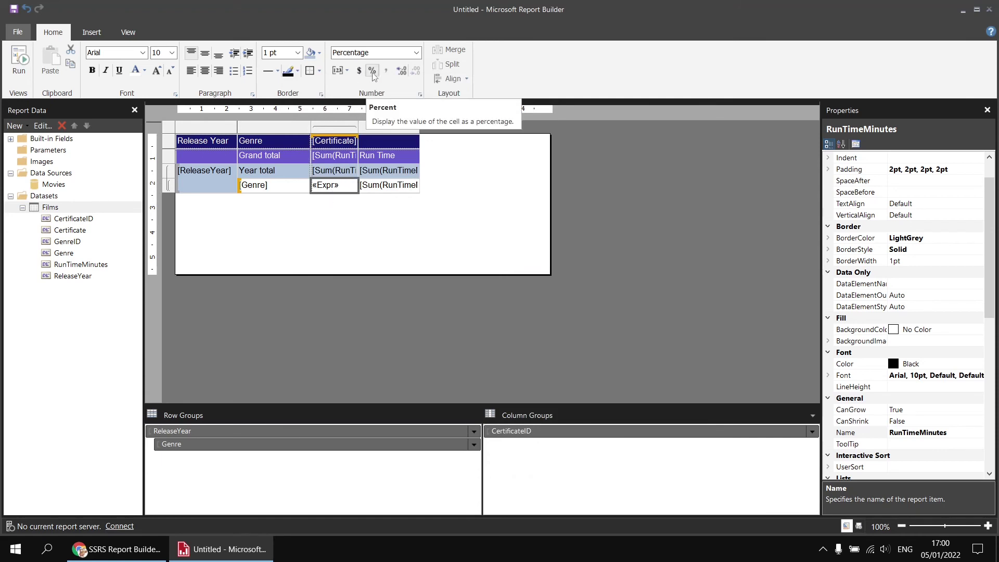
pyautogui.click(402, 73)
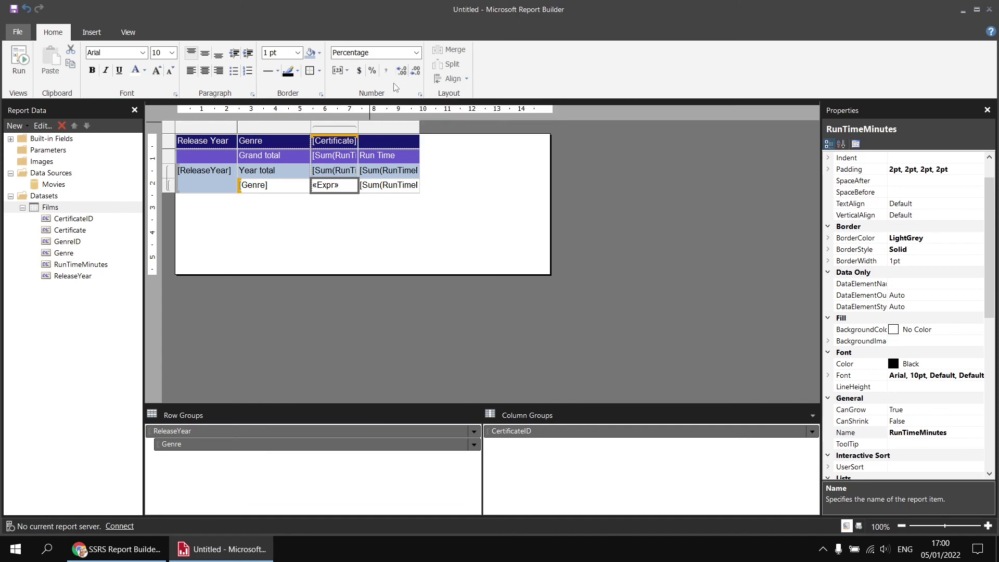
pyautogui.click(19, 60)
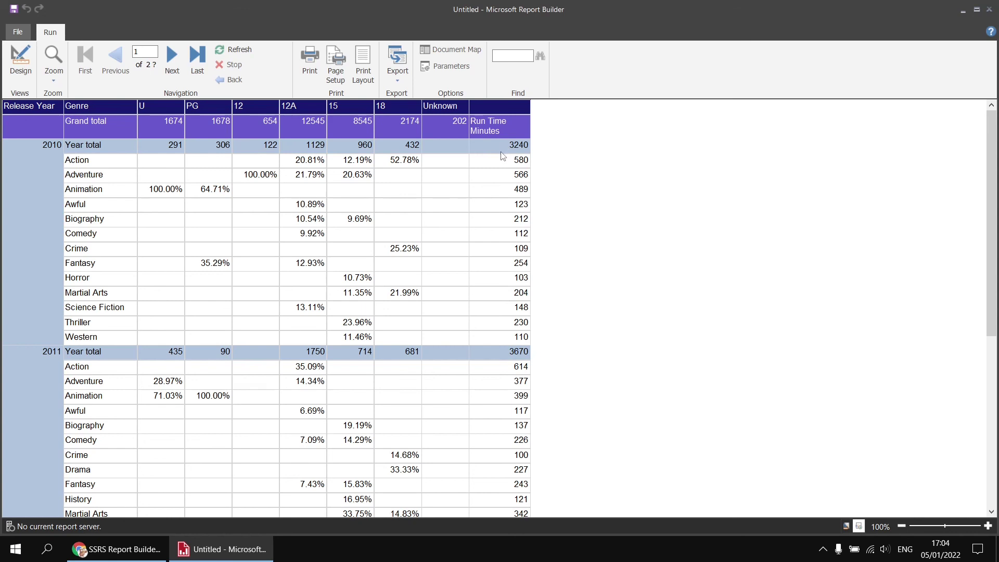
# Set the Genre row cell in the run time total column to =Sum(Fields!RunTimeMinutes.Value) / Sum(Fields!RunTimeMinutes.Value, "ReleaseYear")
pyautogui.click(21, 60)
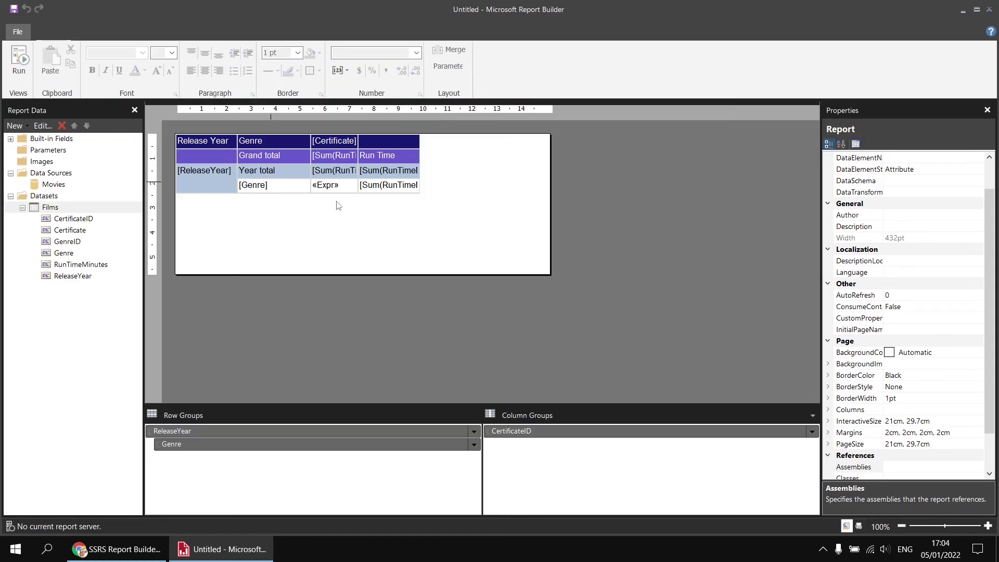
pyautogui.rightClick(384, 190)
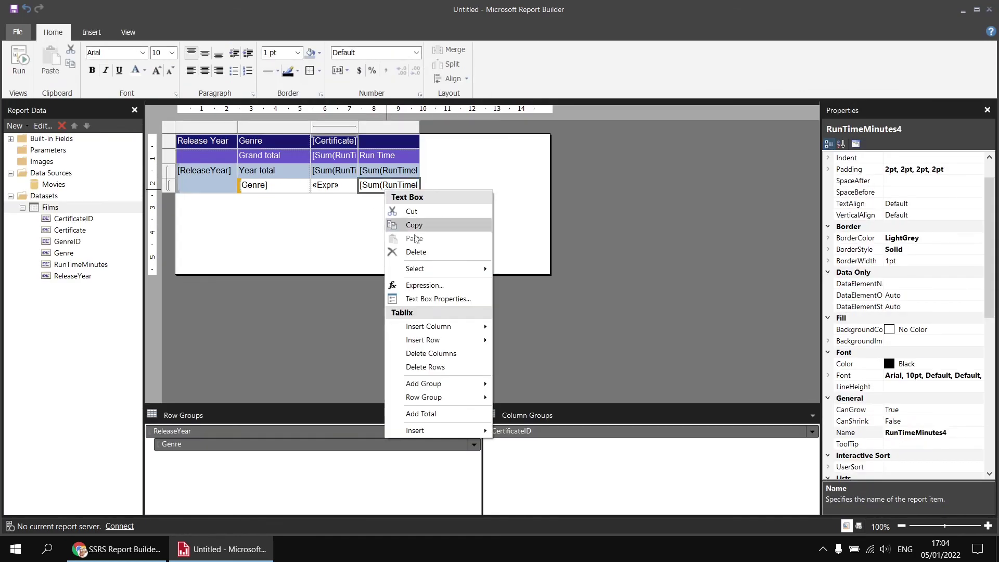
pyautogui.click(433, 285)
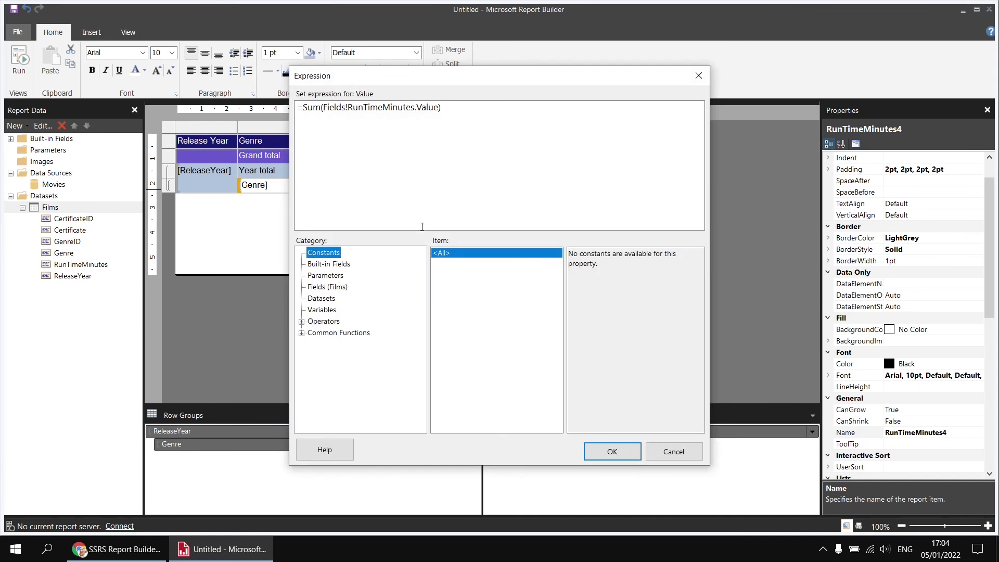
pyautogui.click(456, 108)
pyautogui.write('/')
pyautogui.moveTo(306, 109); pyautogui.dragTo(441, 113)
pyautogui.hotkey('ctrl', 'c')
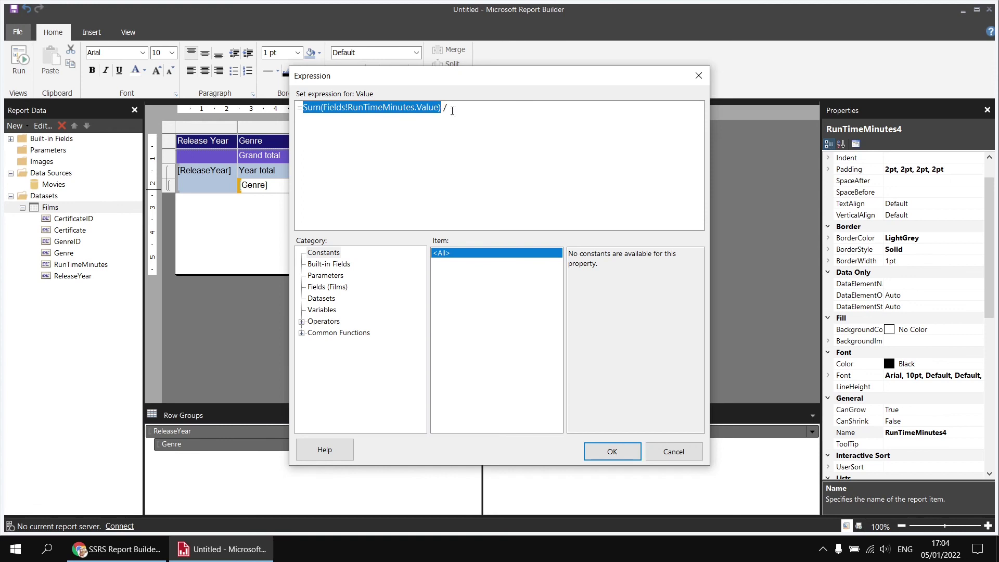
pyautogui.click(477, 110)
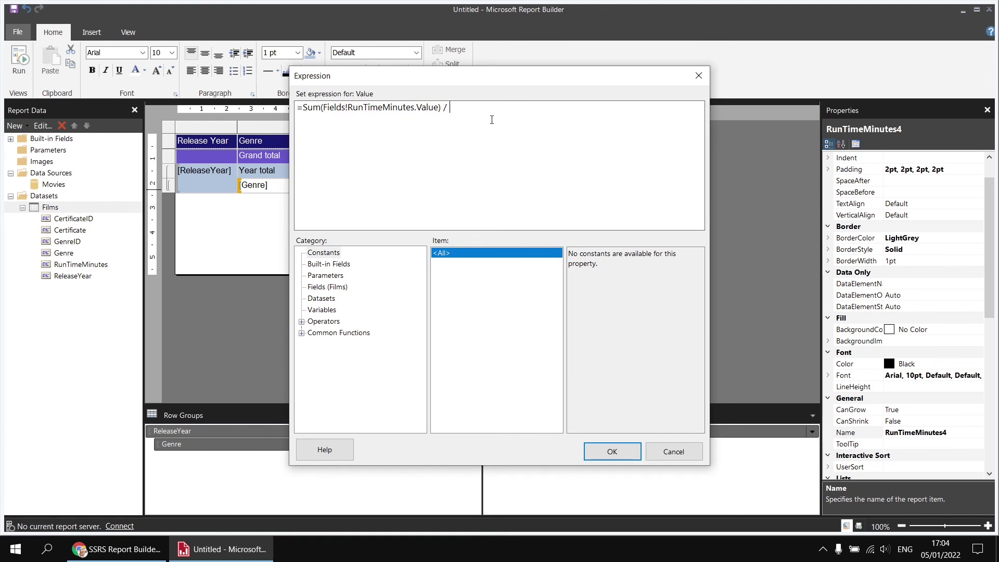
pyautogui.hotkey('ctrl', 'v')
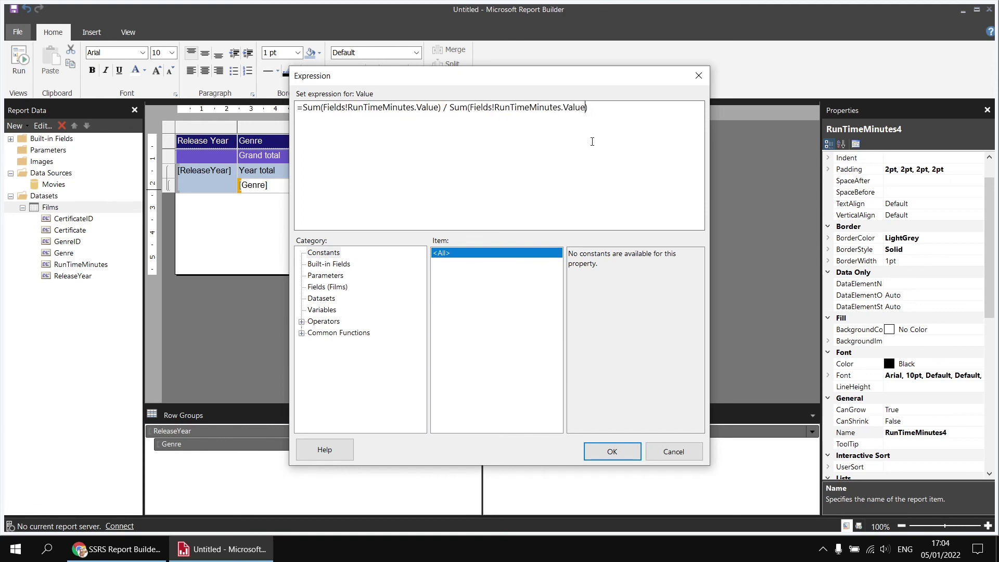
pyautogui.press('Left')
pyautogui.write(', "ReleaseYear"')
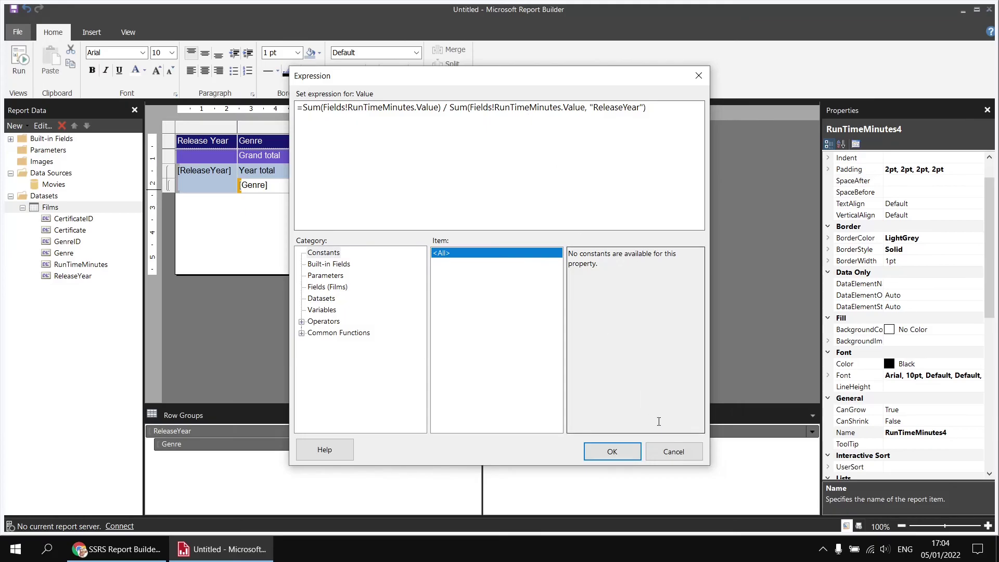
pyautogui.click(610, 451)
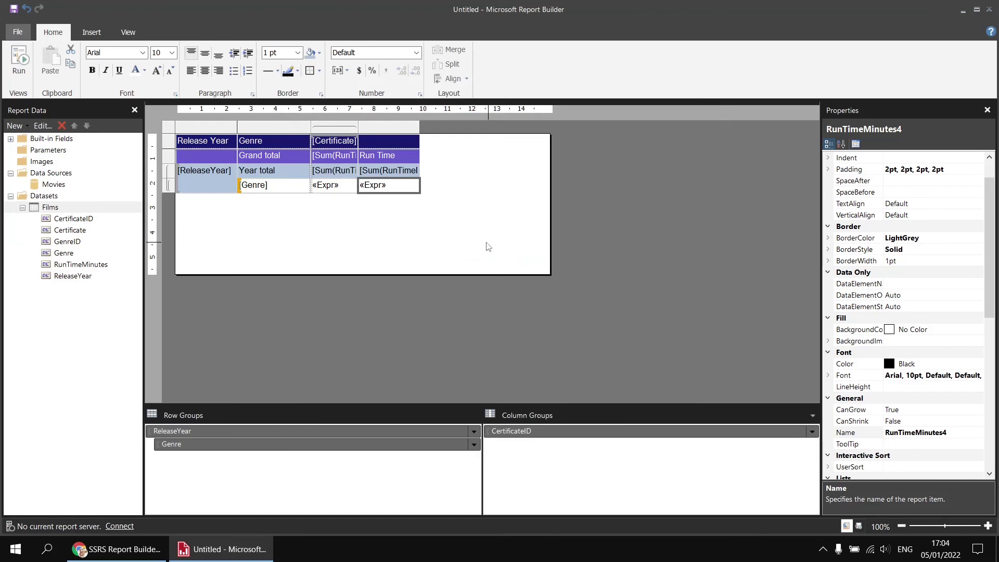
# Format the Genre row cell in the run time total column as a percentage and run the report
pyautogui.click(373, 73)
pyautogui.click(19, 60)
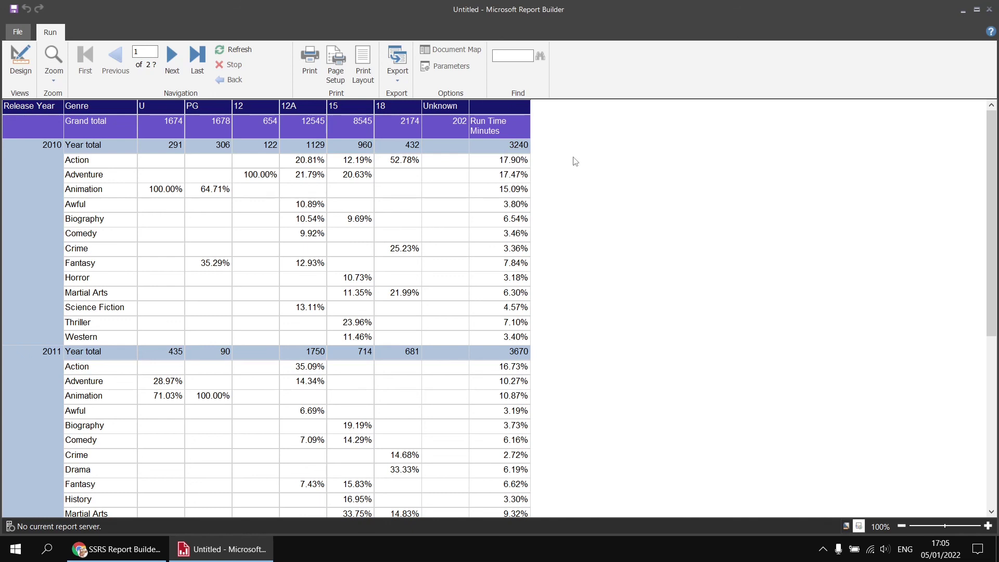
# Switch to Chrome to view the comments on the SSRS Report Builder Part 9.3 video
pyautogui.click(119, 555)
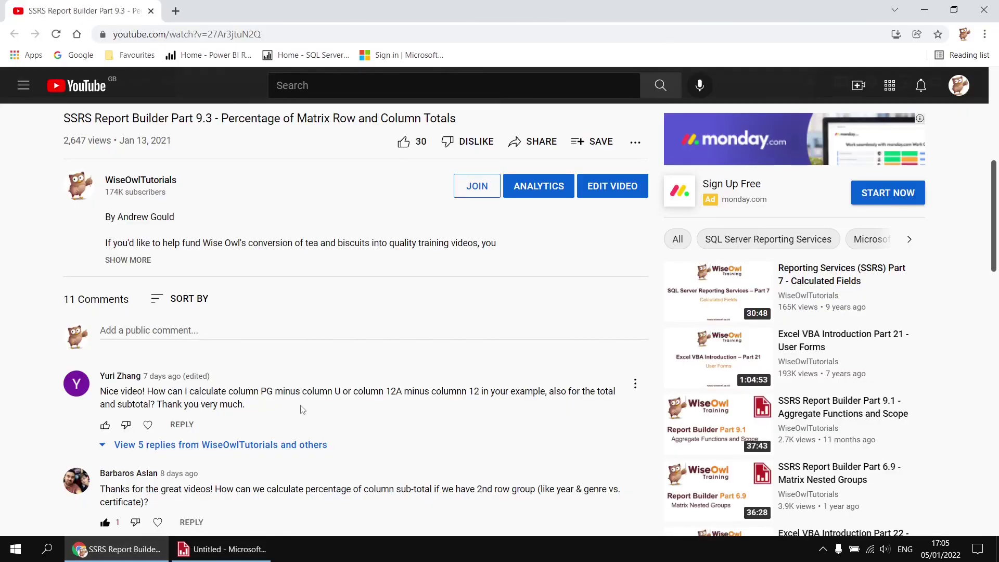